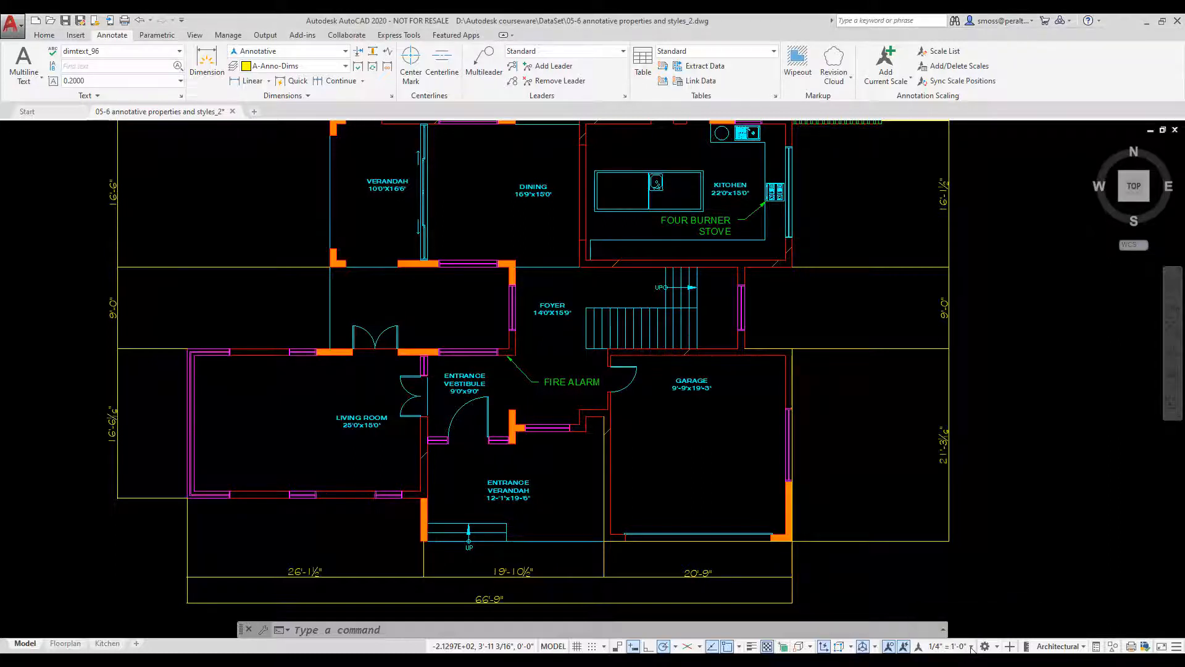
pyautogui.click(972, 647)
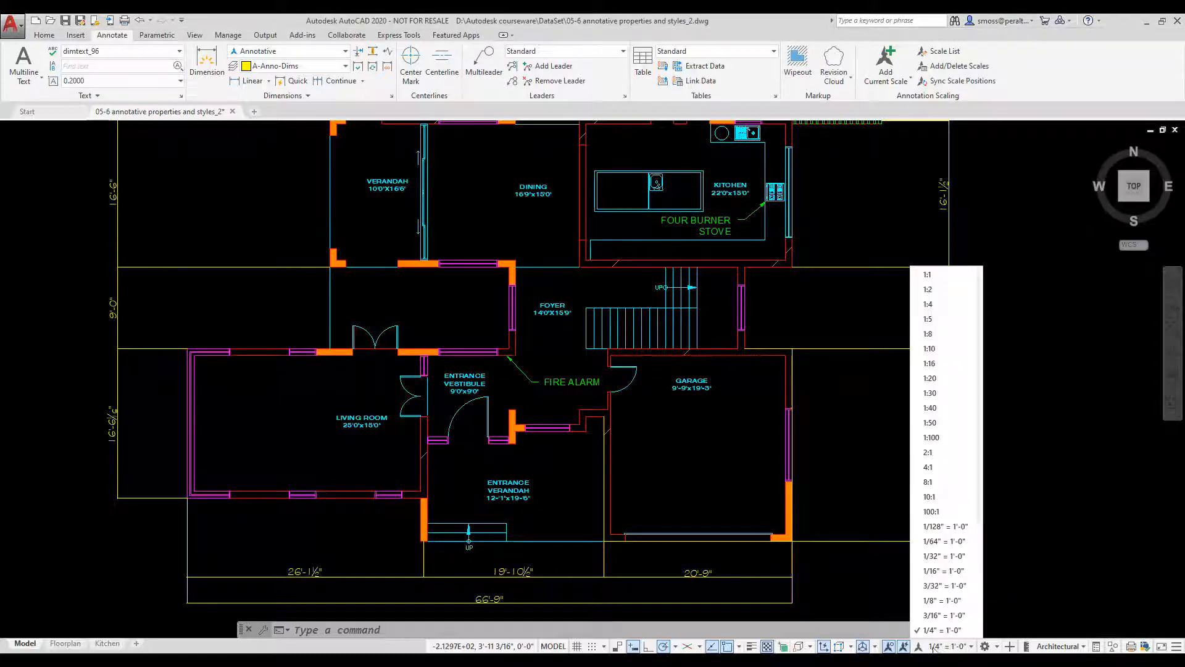
pyautogui.click(1019, 587)
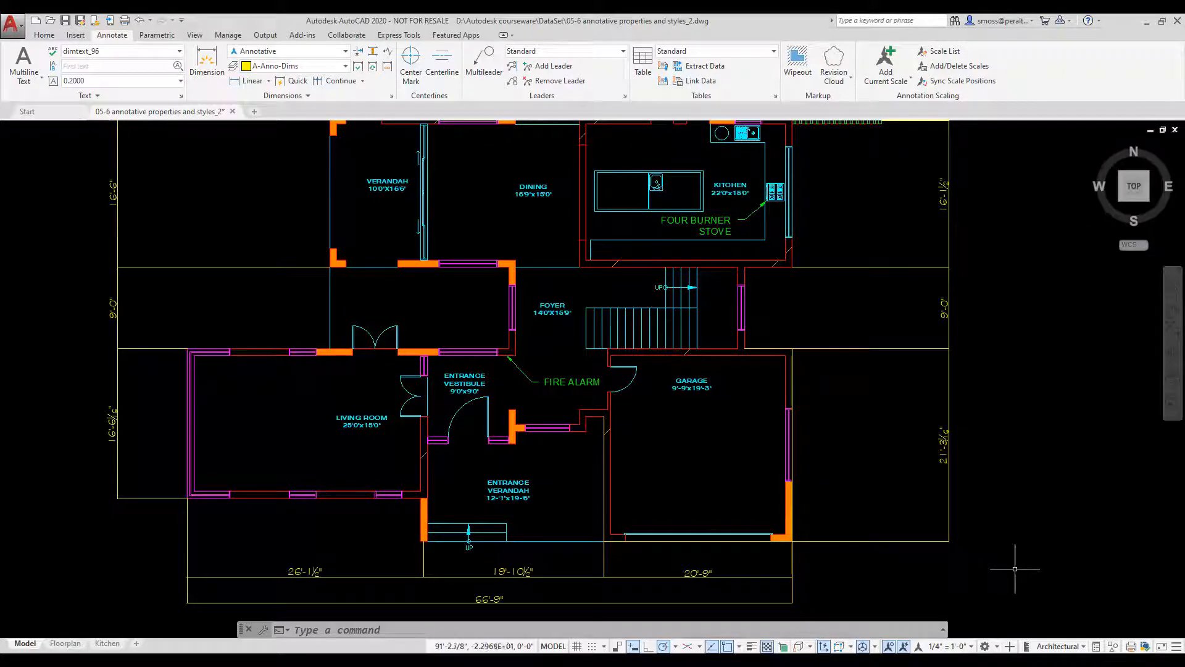
# - Turn on Quick Properties and check the text style and annotative setting of the LIVING ROOM label
pyautogui.click(1095, 646)
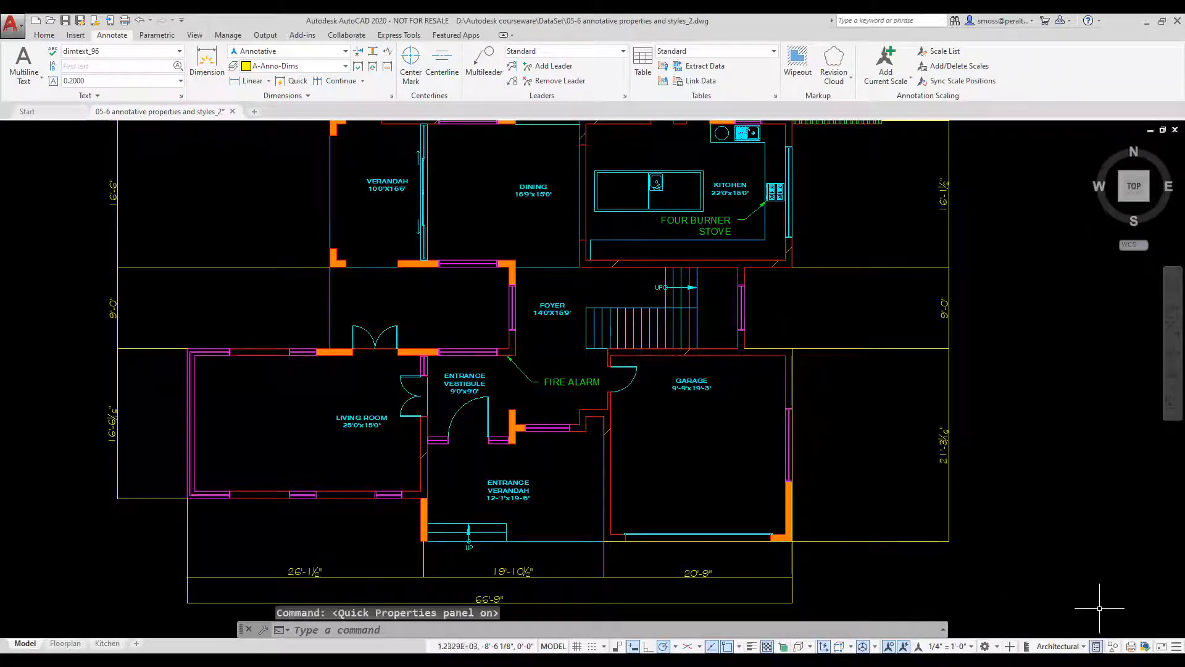
pyautogui.click(350, 417)
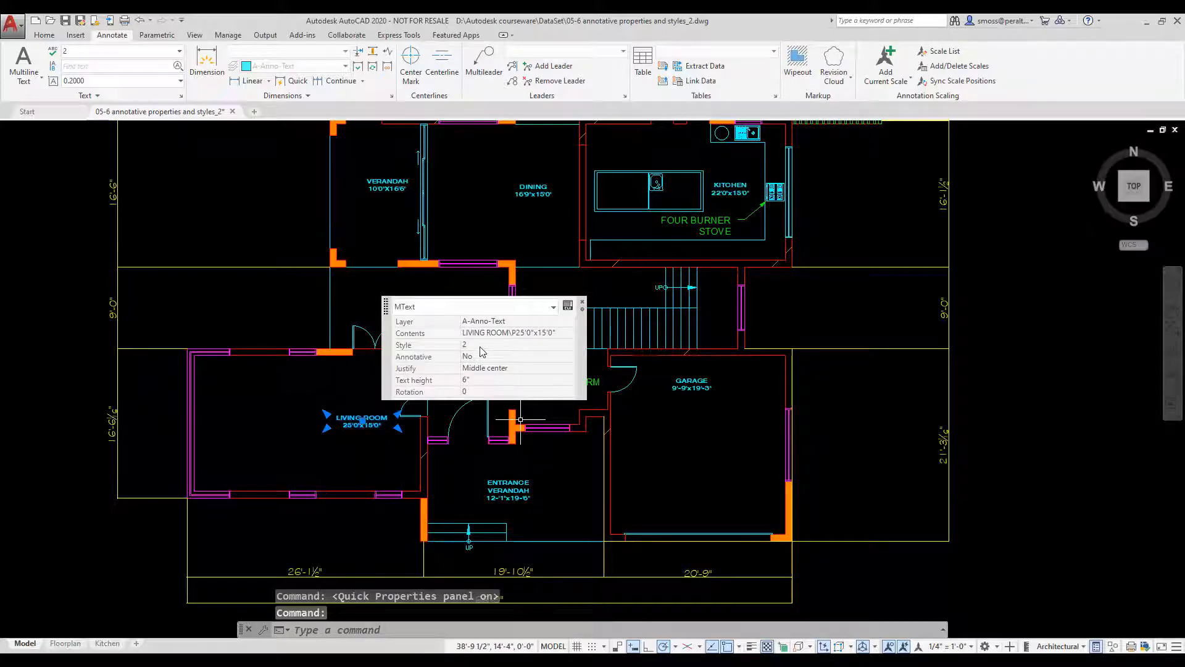
pyautogui.click(582, 303)
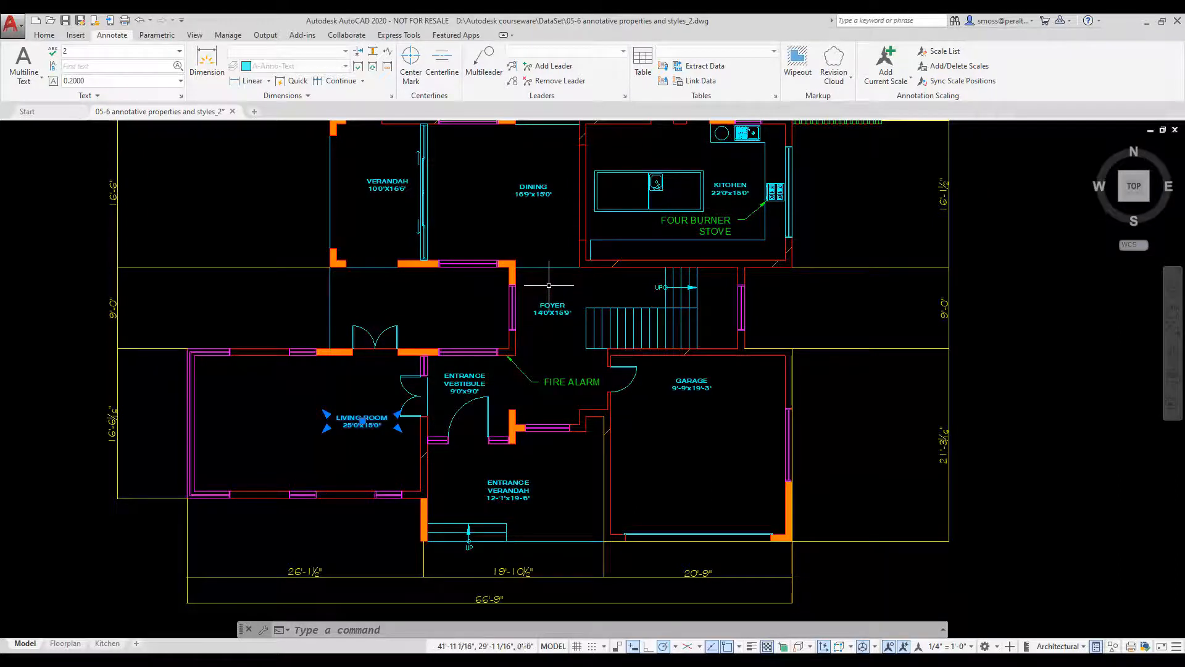
pyautogui.press('Escape')
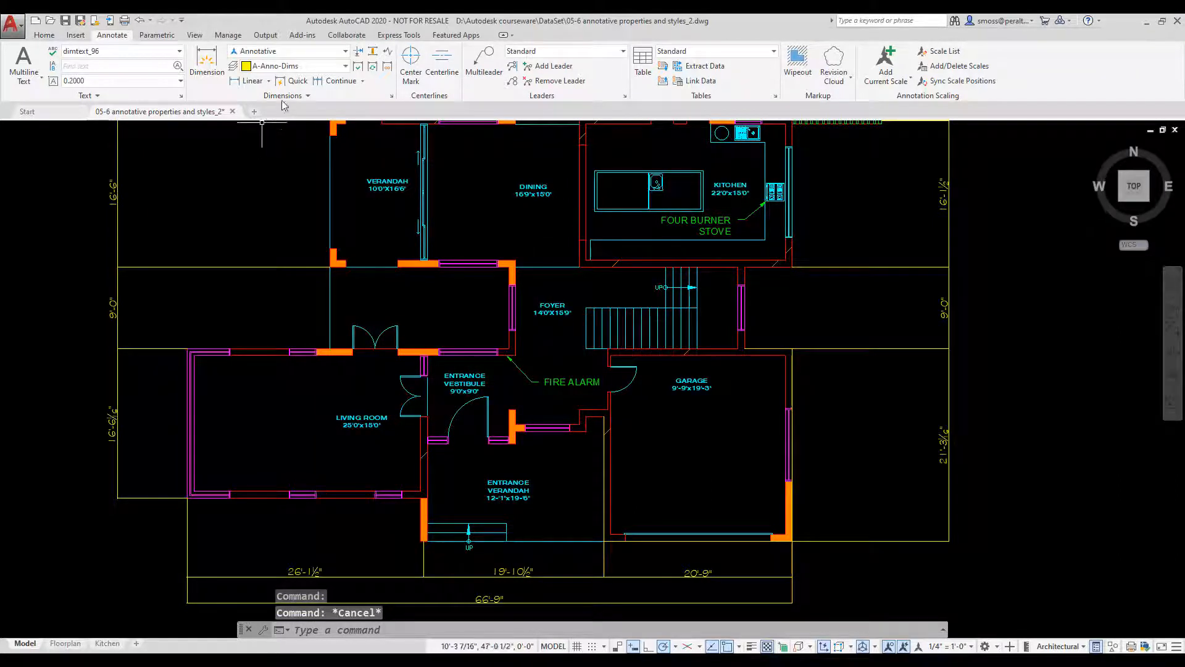
# - Make text style 2 annotative in the Text Style settings
pyautogui.click(43, 35)
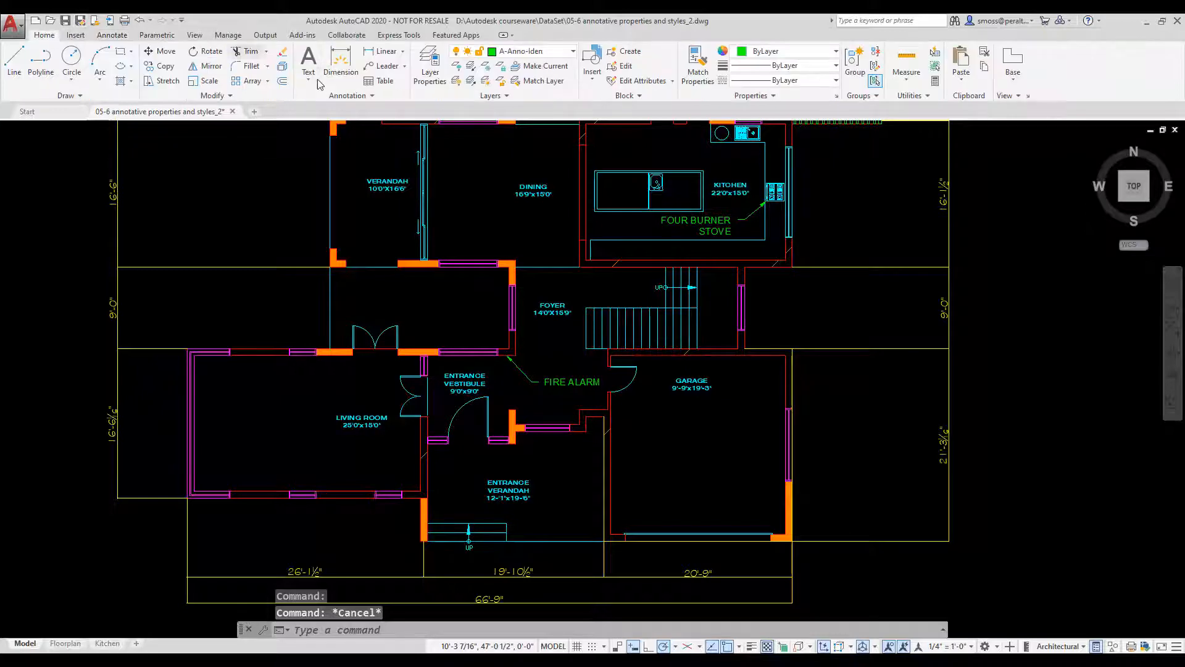
pyautogui.click(341, 96)
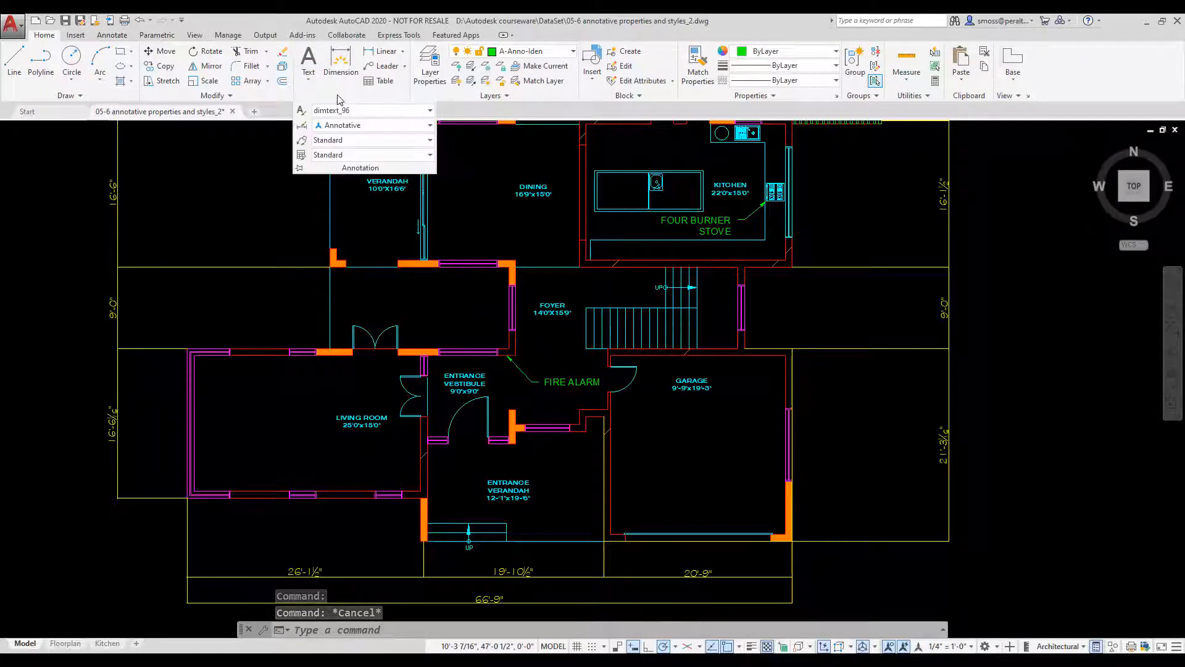
pyautogui.click(301, 111)
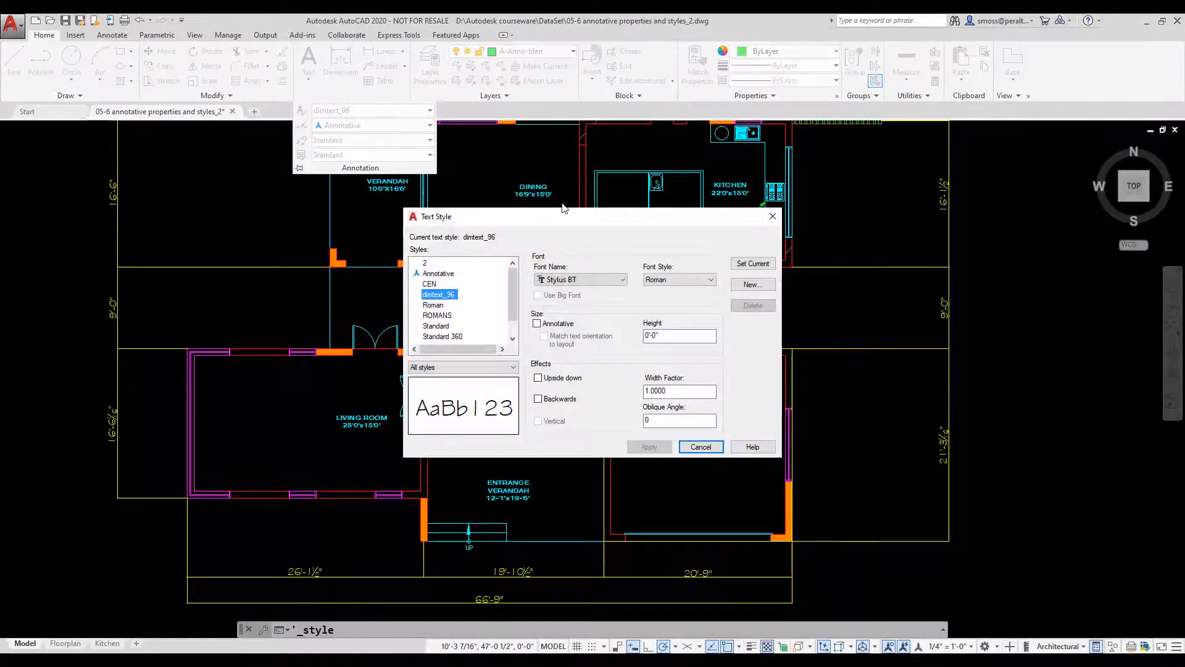
pyautogui.click(431, 264)
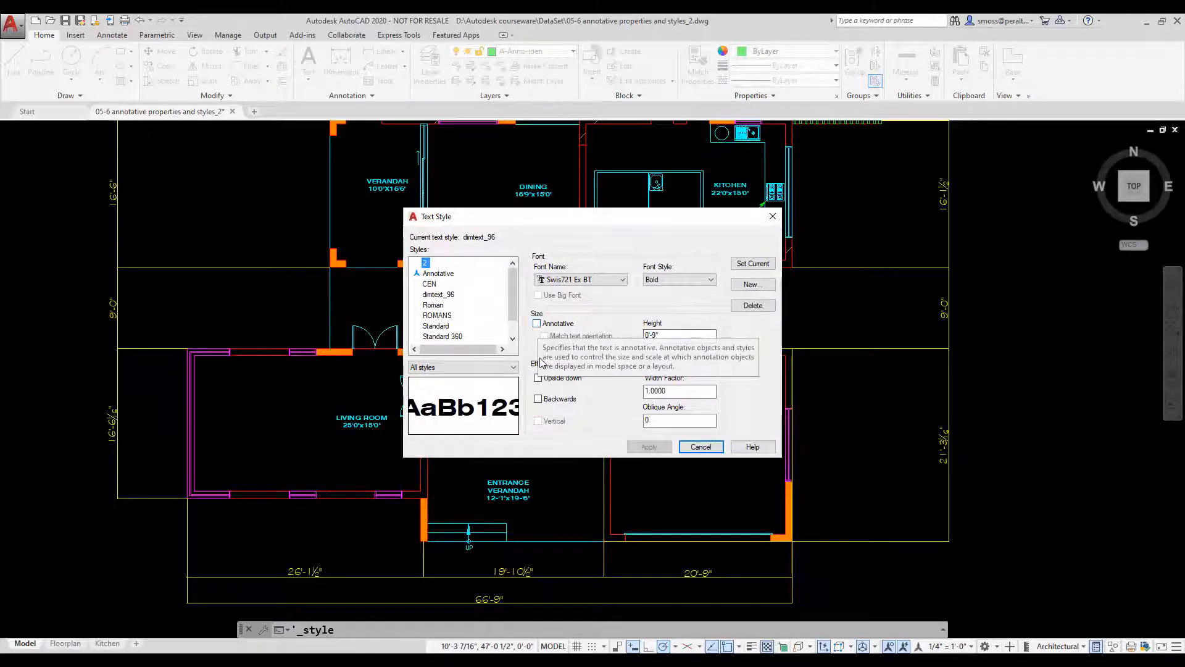
pyautogui.click(537, 323)
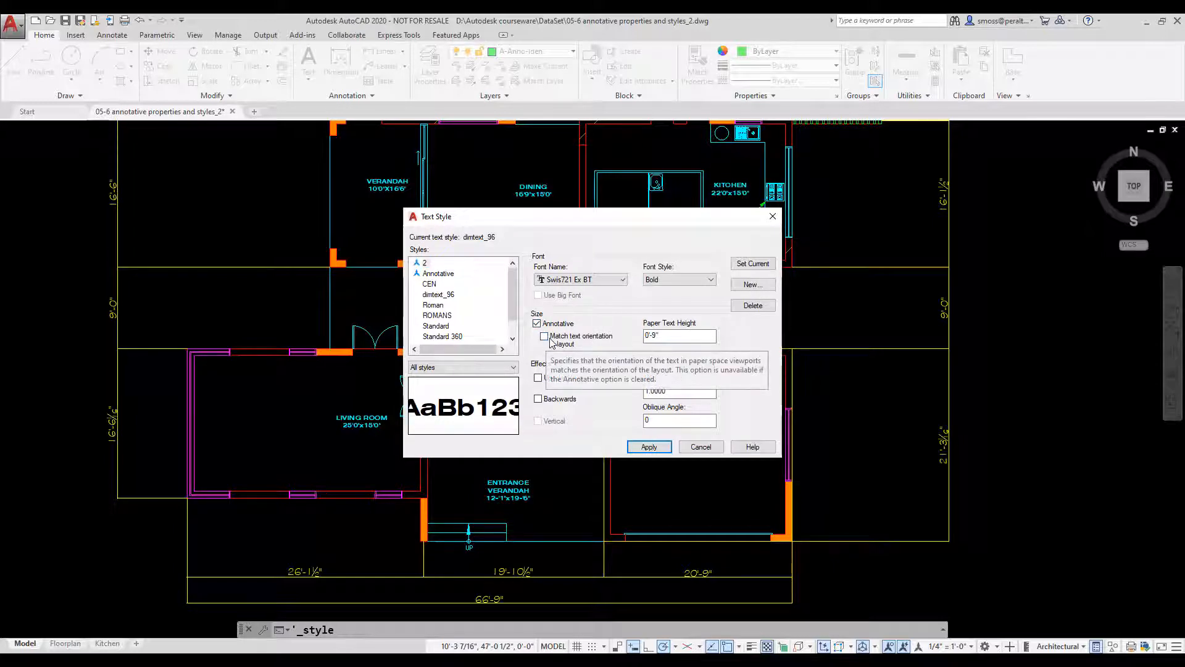
# - Set the paper text height of text style 2 to 3/16" and apply the change
pyautogui.click(664, 337)
pyautogui.press('BackSpace')
pyautogui.press('BackSpace')
pyautogui.write('3/16')
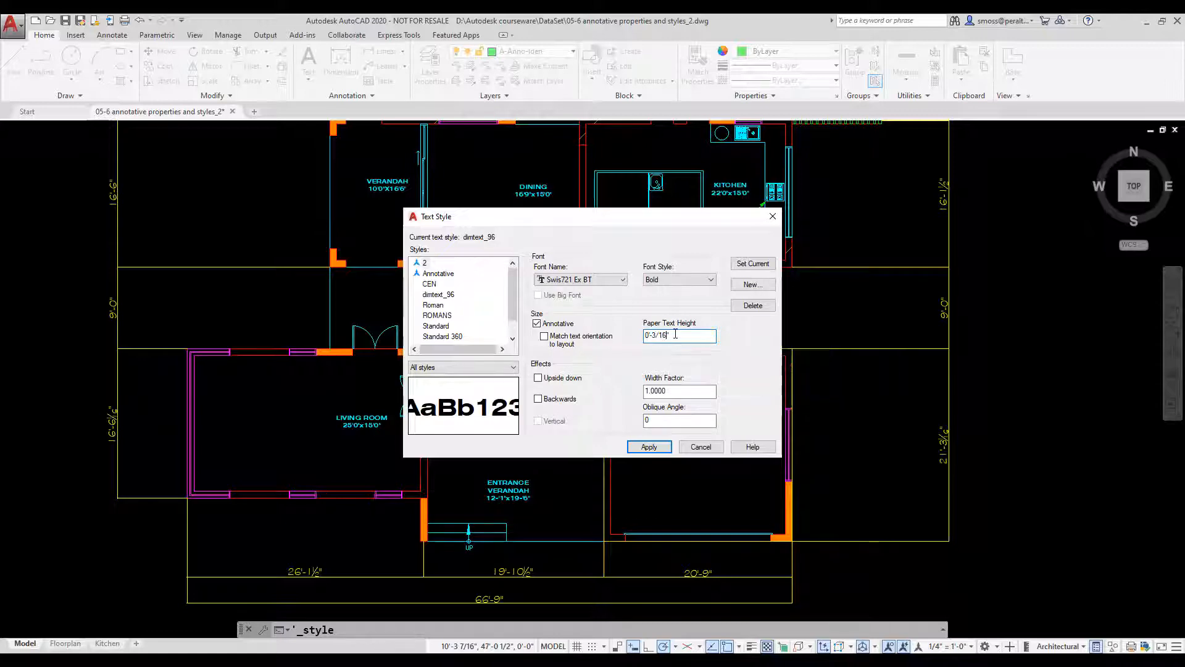
pyautogui.click(657, 448)
pyautogui.click(700, 447)
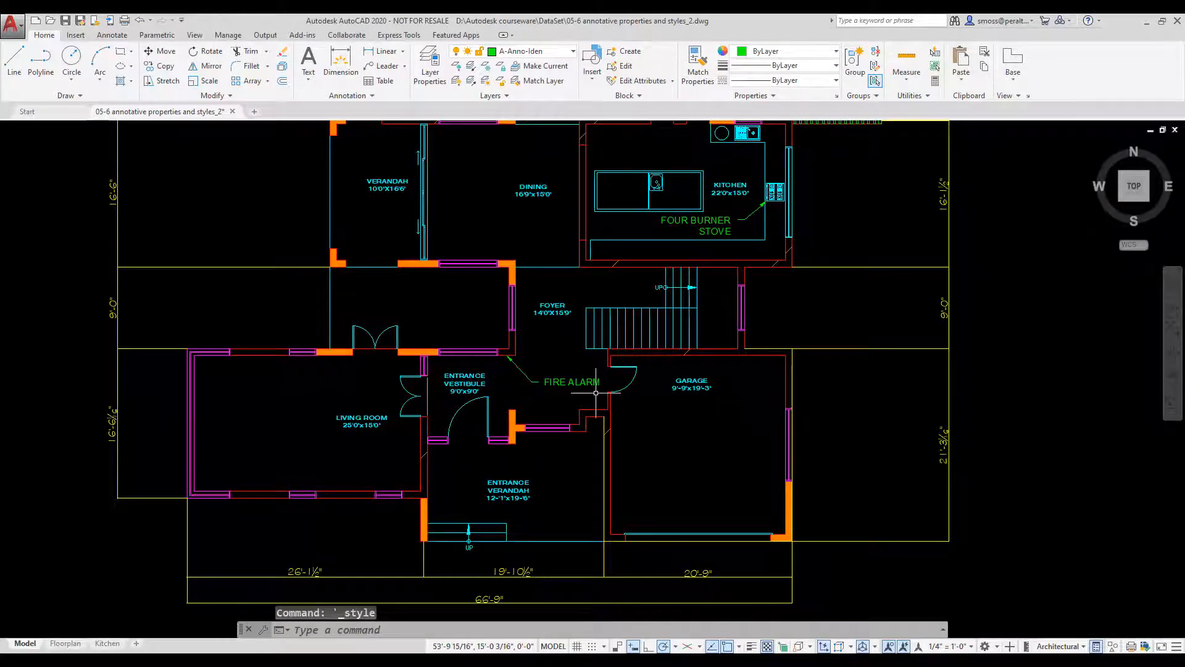
# - Select all room labels similar to the LIVING ROOM text and set their Annotative property to Yes
pyautogui.moveTo(351, 421)
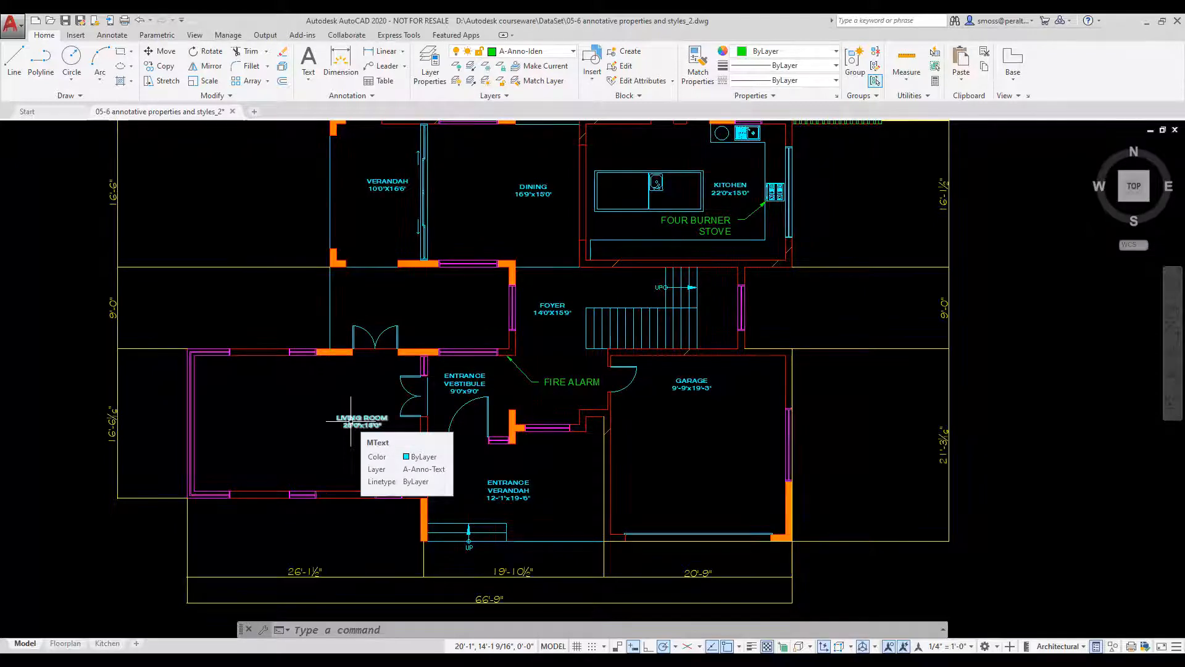
pyautogui.click(351, 421)
pyautogui.rightClick(350, 422)
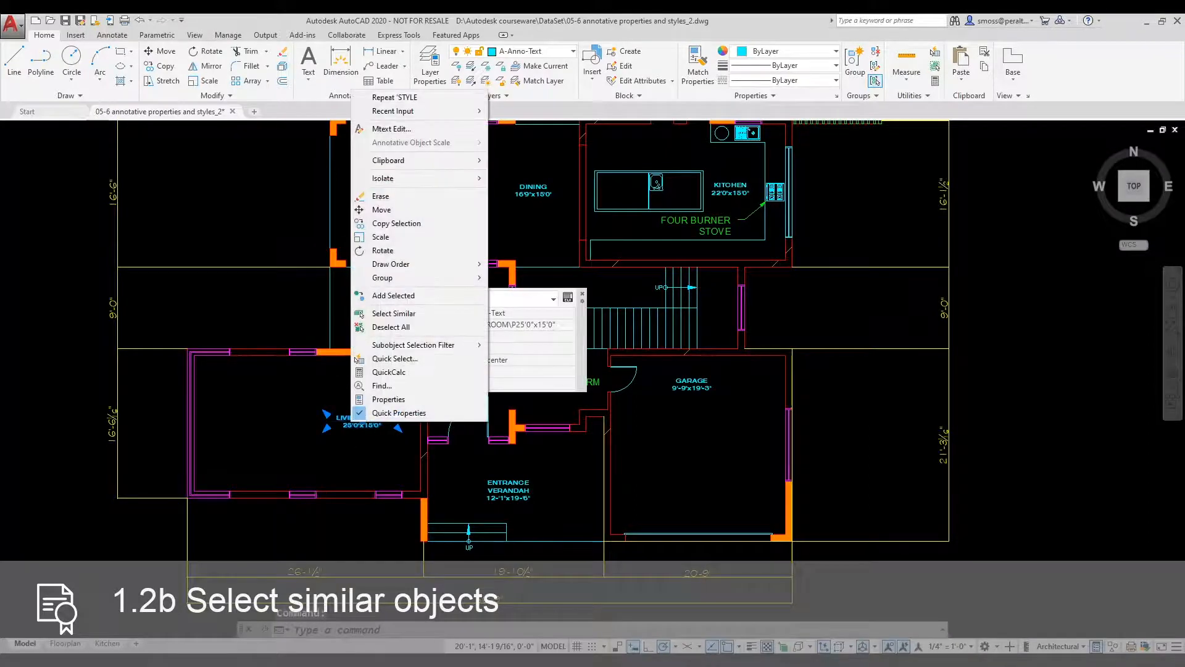
pyautogui.click(437, 315)
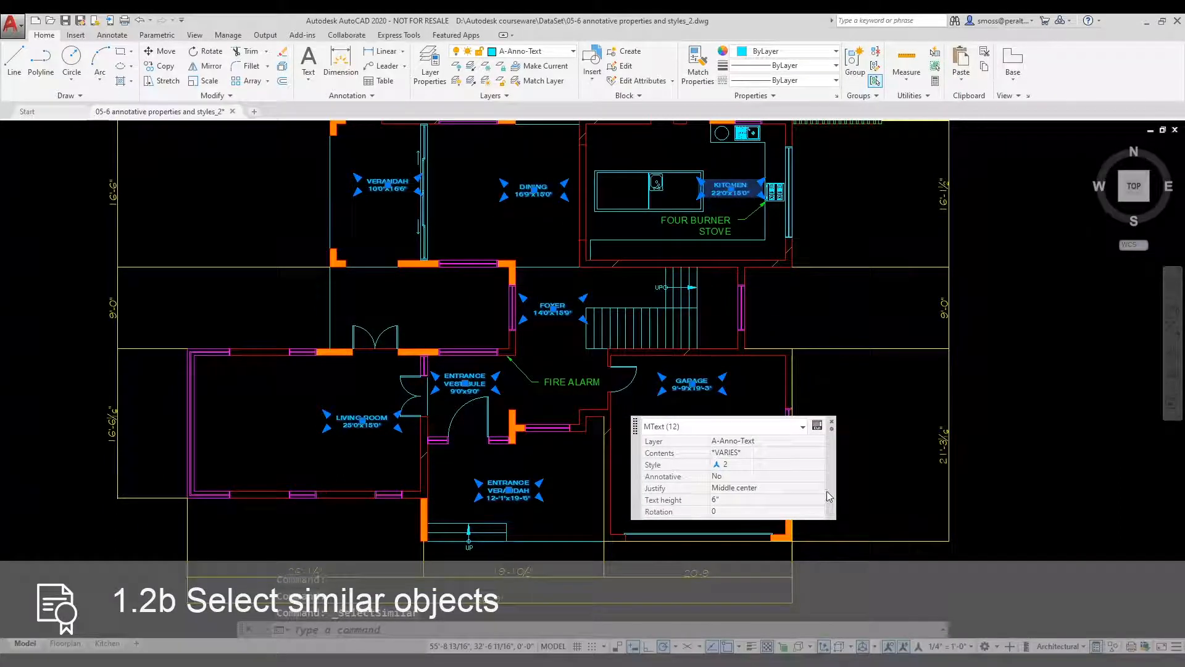
pyautogui.click(766, 478)
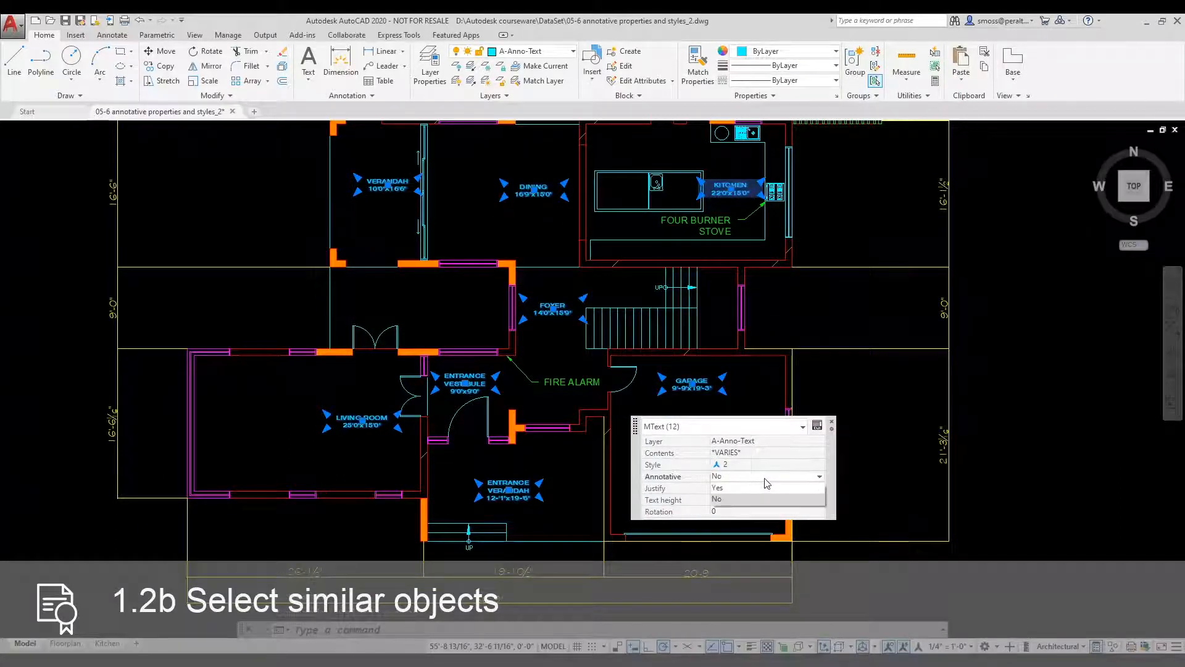
pyautogui.click(750, 486)
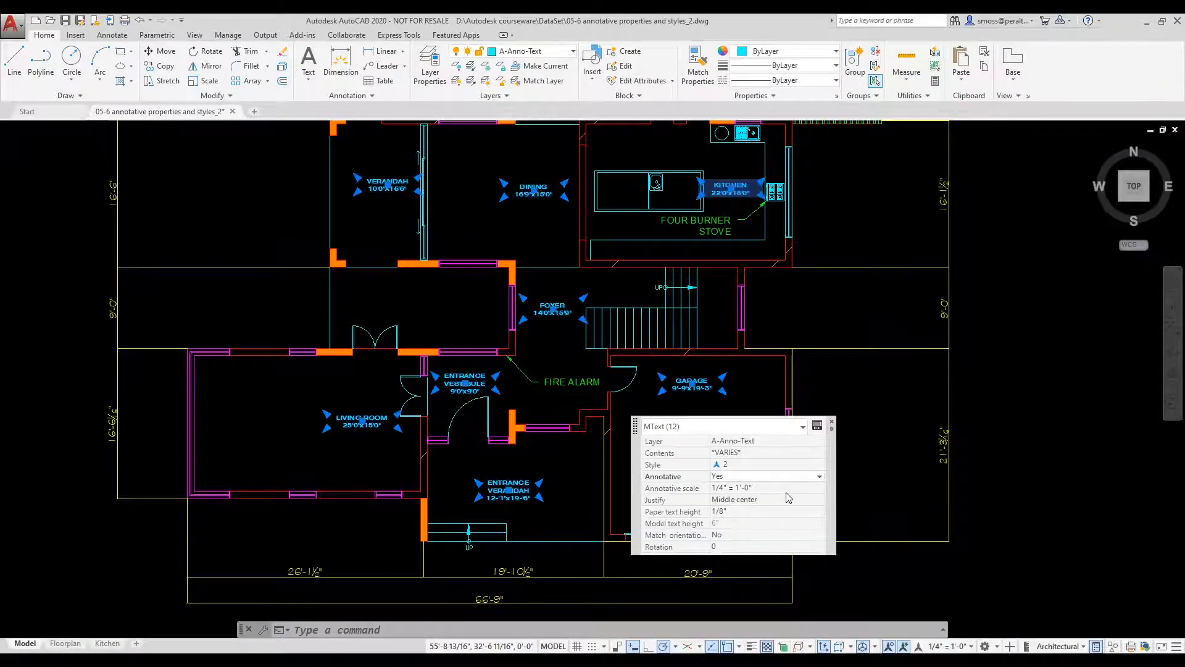
pyautogui.click(832, 423)
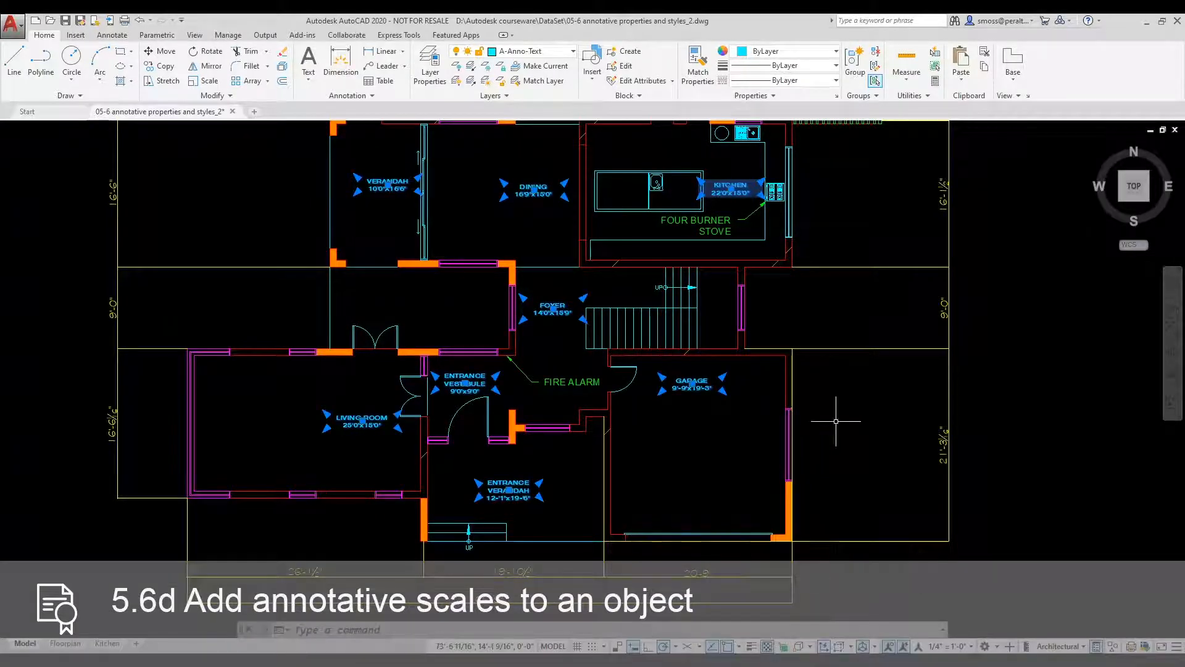
pyautogui.press('Escape')
# - Inspect the GARAGE label's annotative scale and its paper and model text heights
pyautogui.click(686, 388)
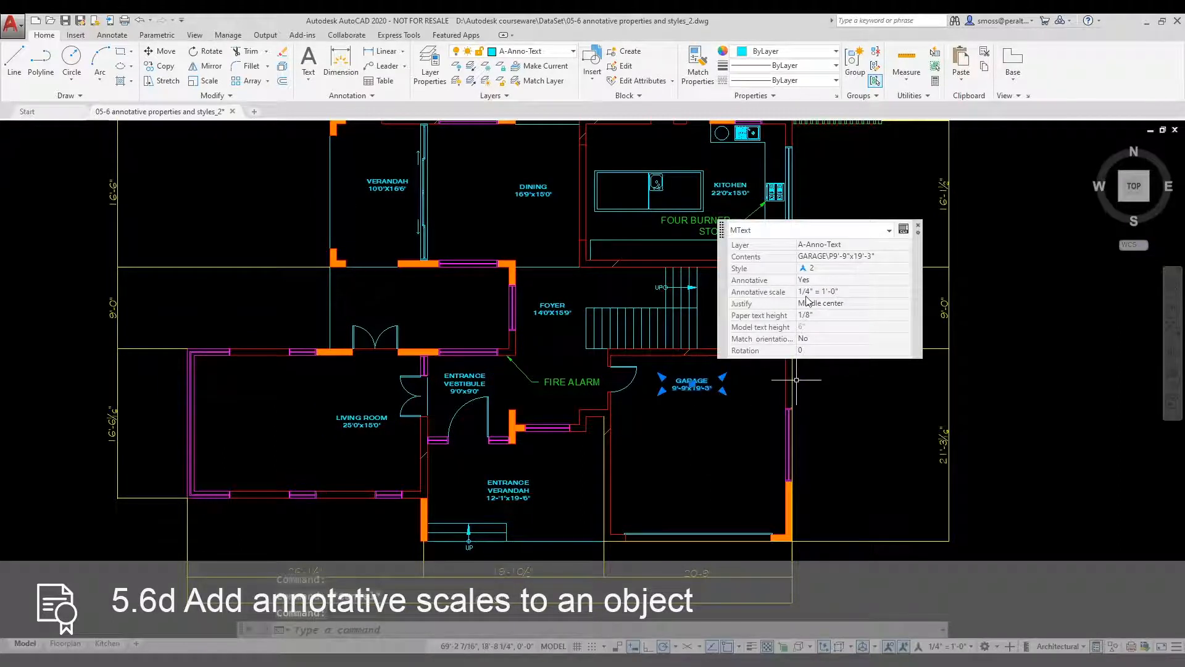
pyautogui.click(920, 228)
pyautogui.press('Escape')
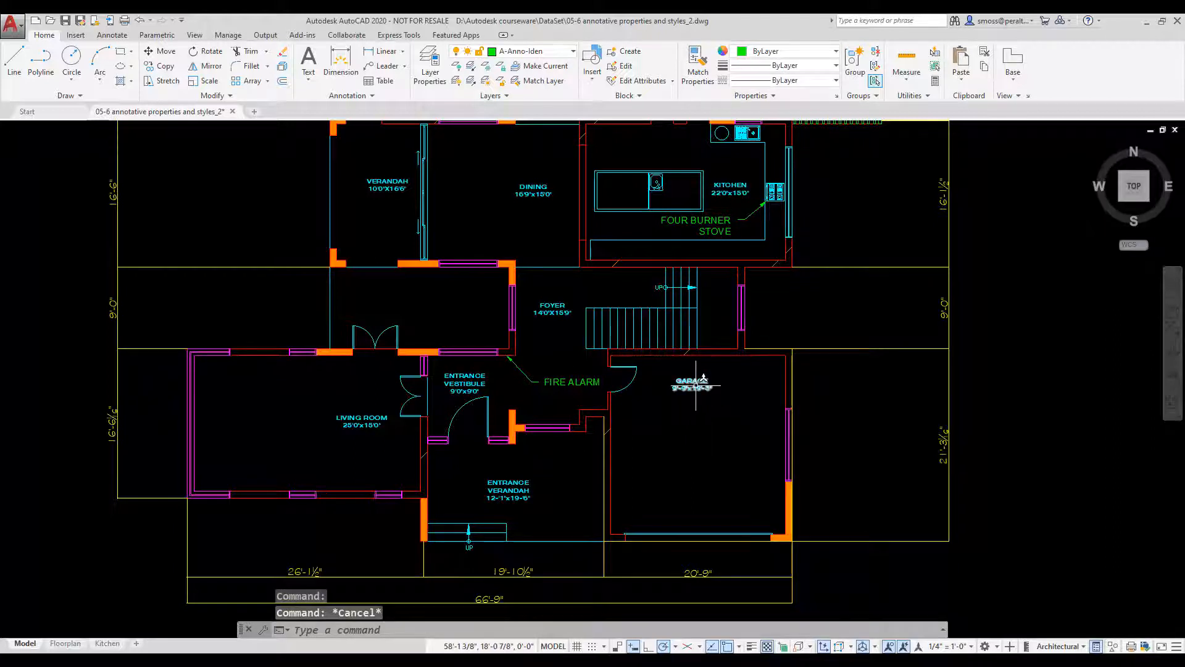
pyautogui.moveTo(696, 386)
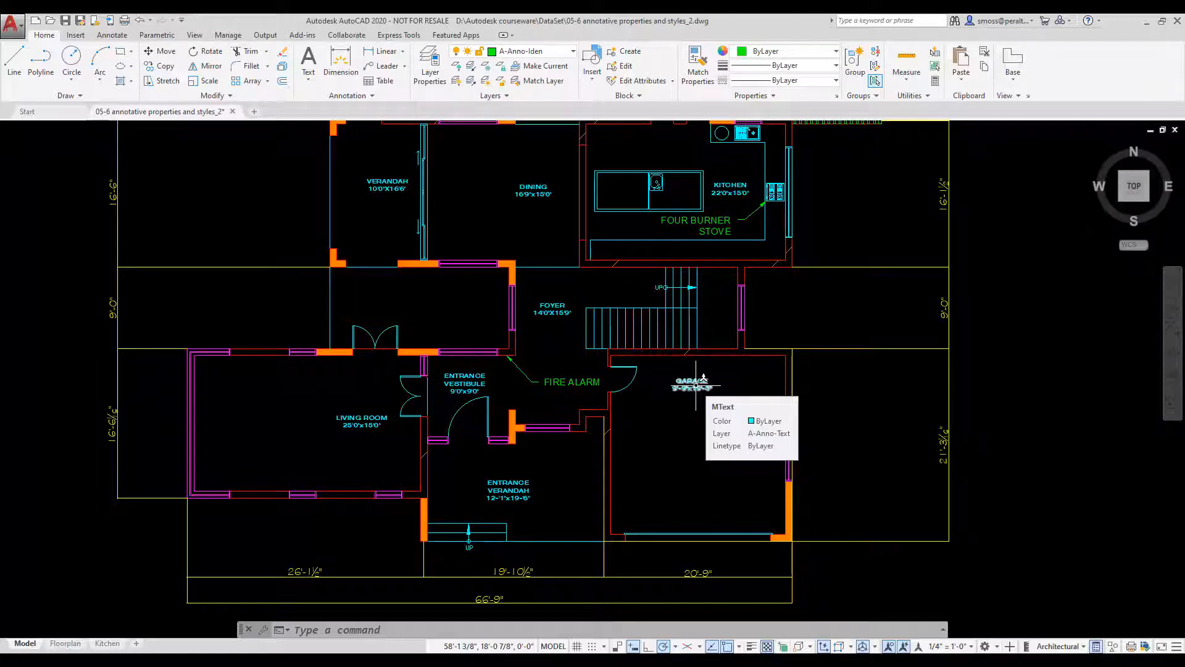
pyautogui.click(696, 384)
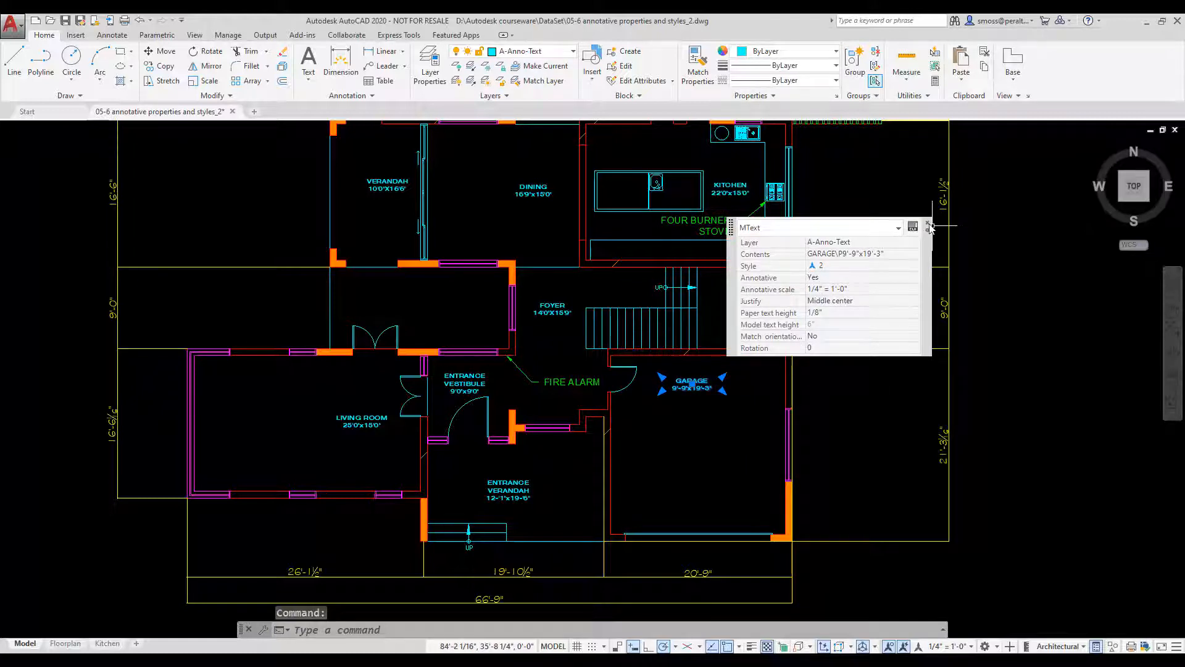
pyautogui.press('Escape')
pyautogui.press('Escape')
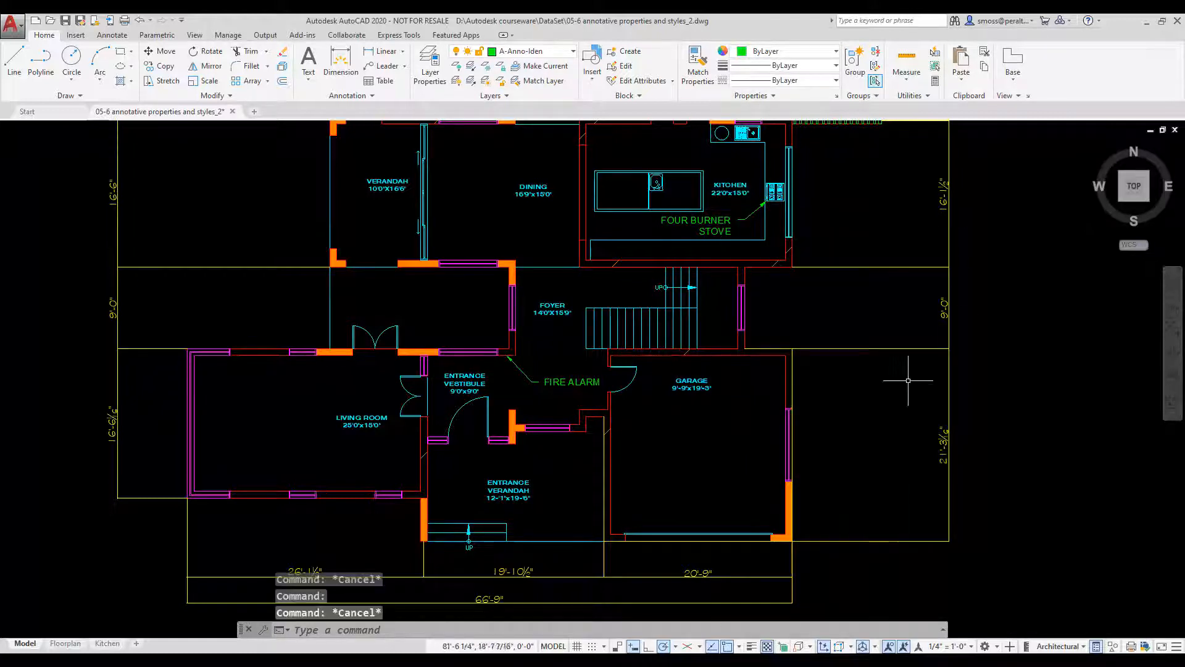
# - Select all dimensions similar to the one beside the living room and set their Annotative property to Yes
pyautogui.click(113, 426)
pyautogui.moveTo(112, 422)
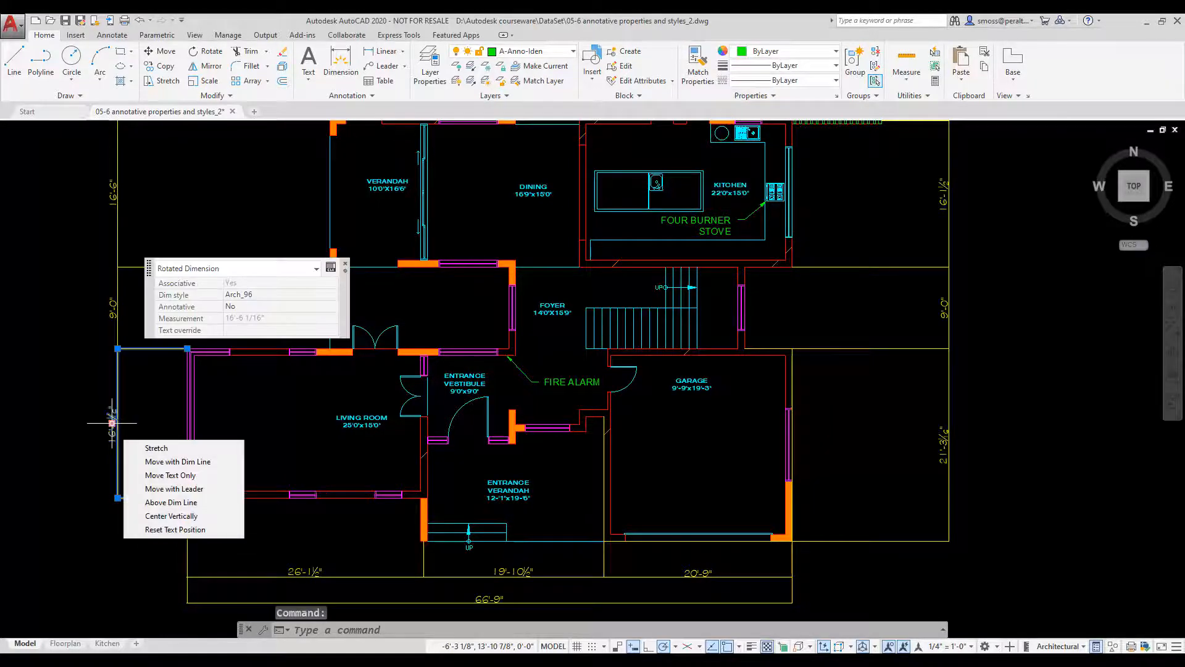
pyautogui.rightClick(114, 426)
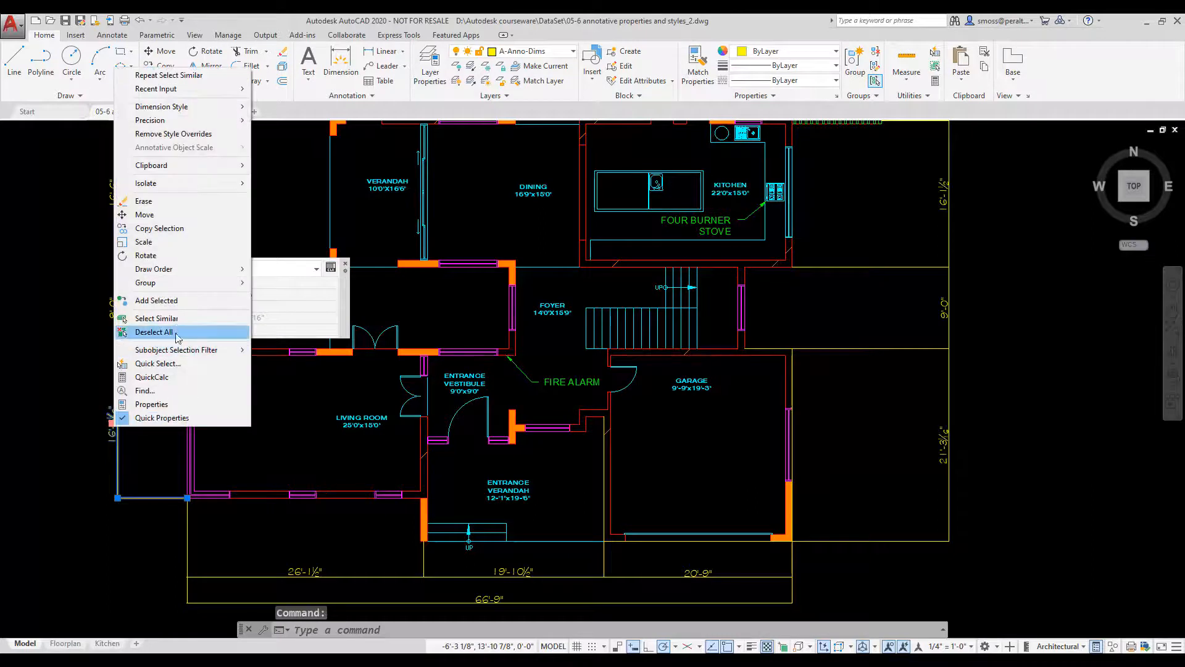
pyautogui.click(157, 318)
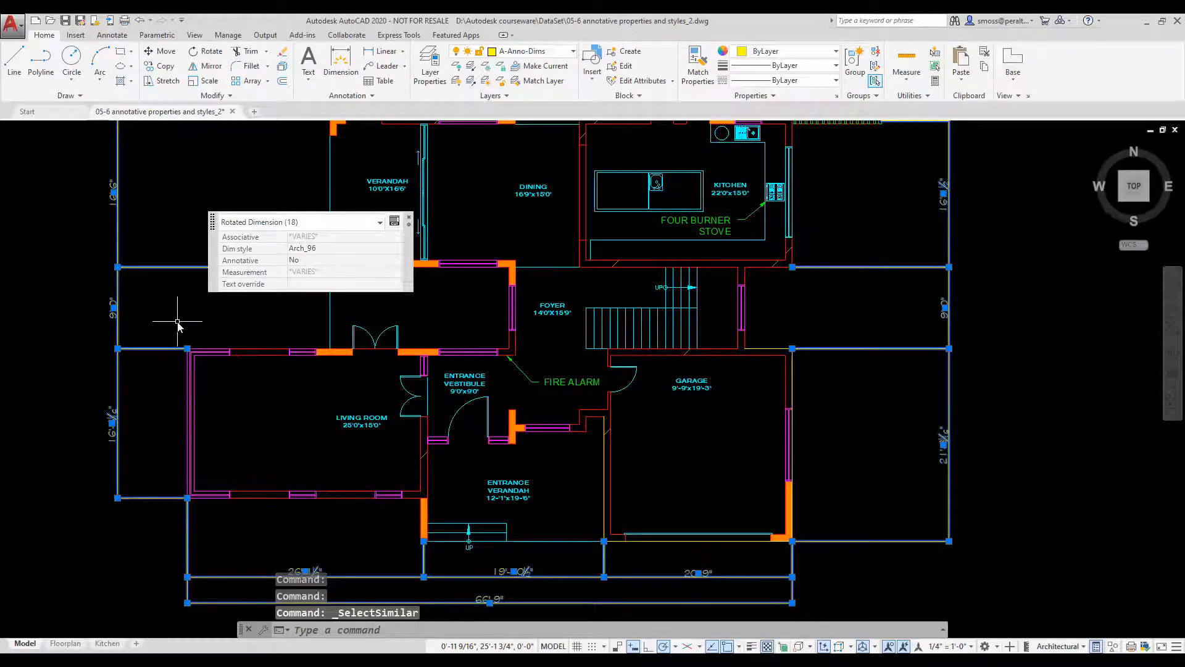
pyautogui.click(327, 263)
pyautogui.click(327, 261)
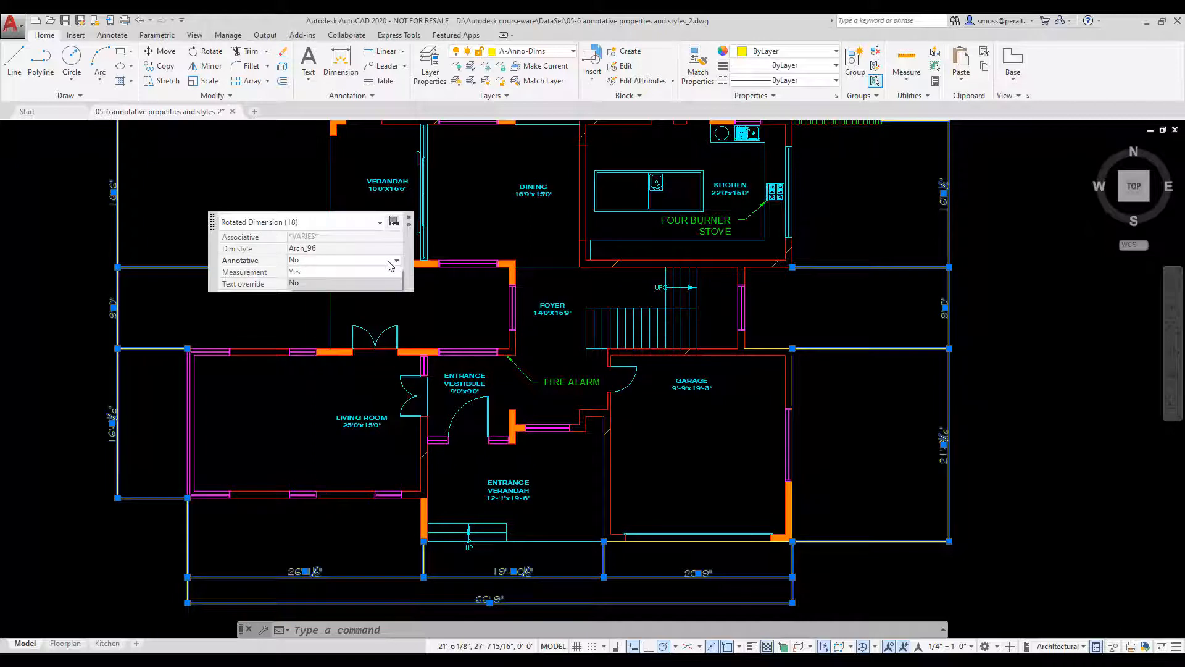
pyautogui.click(328, 271)
pyautogui.click(327, 273)
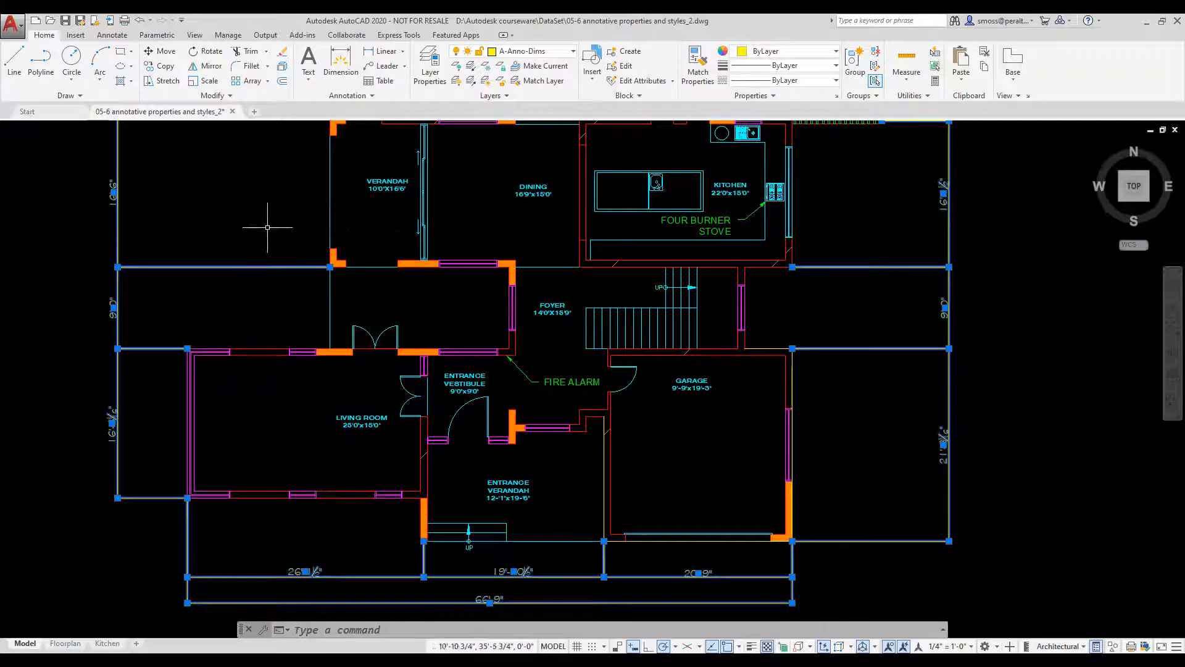
pyautogui.press('Escape')
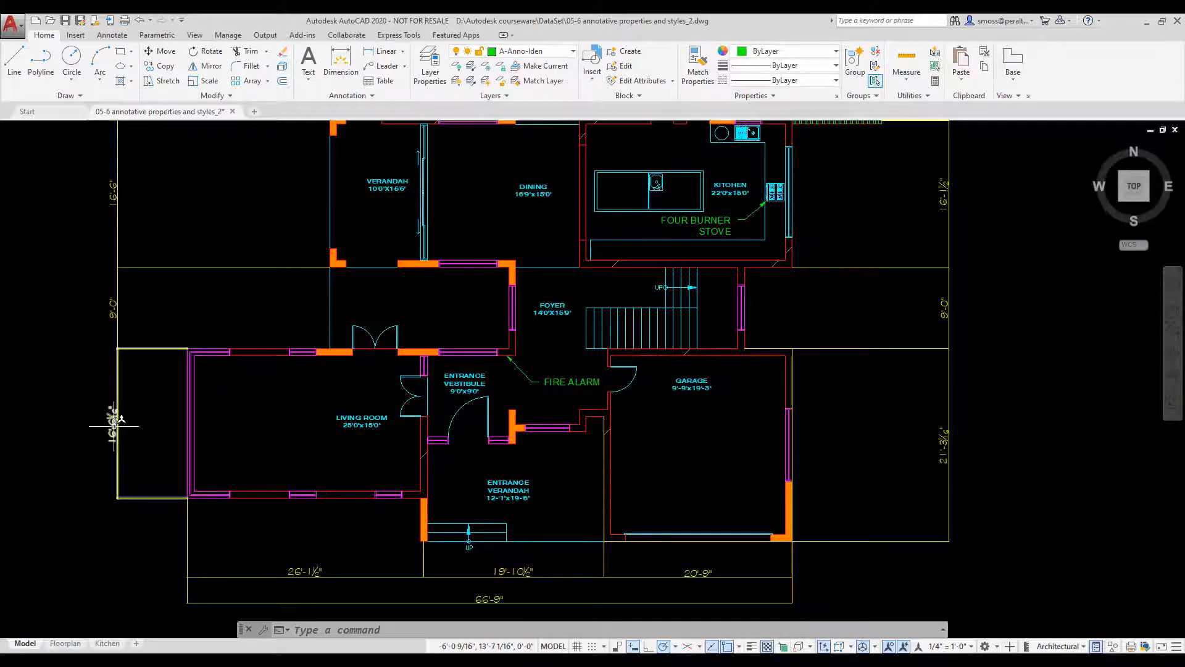
pyautogui.press('Escape')
# - Make the Arch_96 dimension style annotative through its Fit settings and save the modified style
pyautogui.click(341, 97)
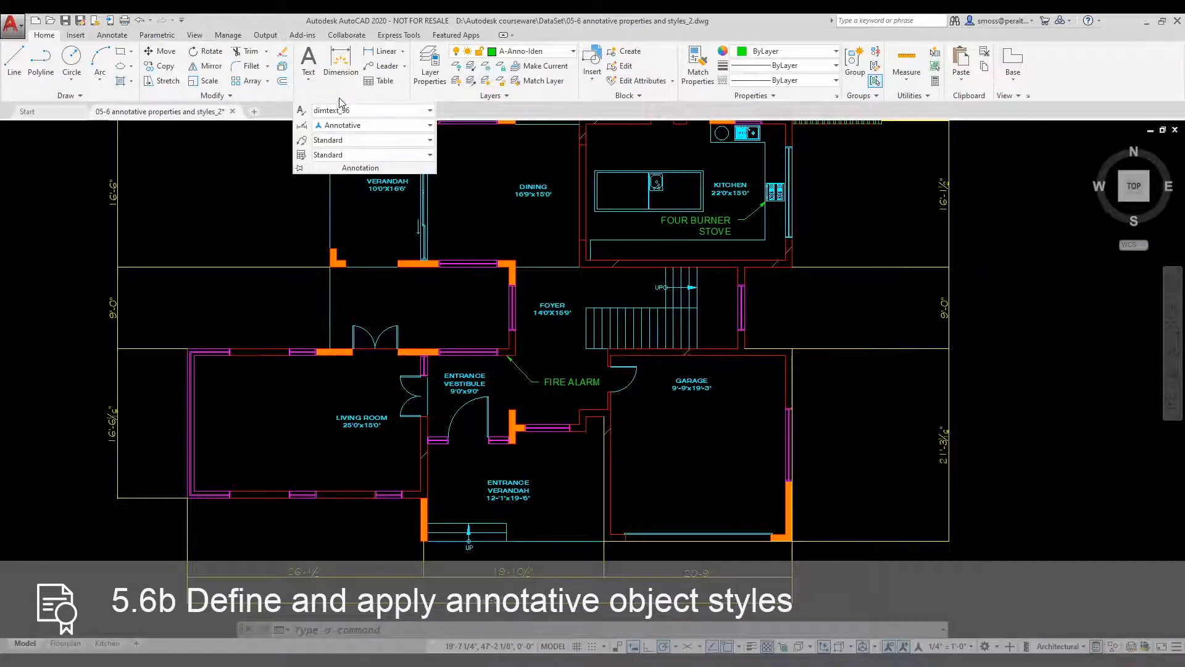
pyautogui.click(303, 128)
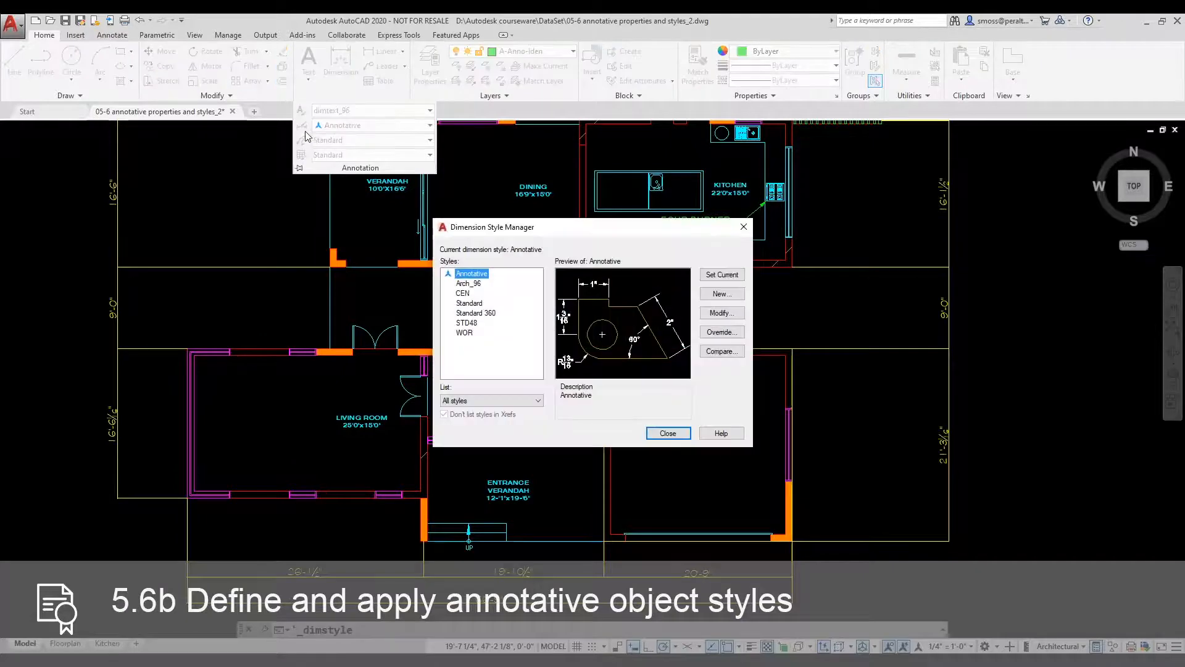
pyautogui.click(473, 286)
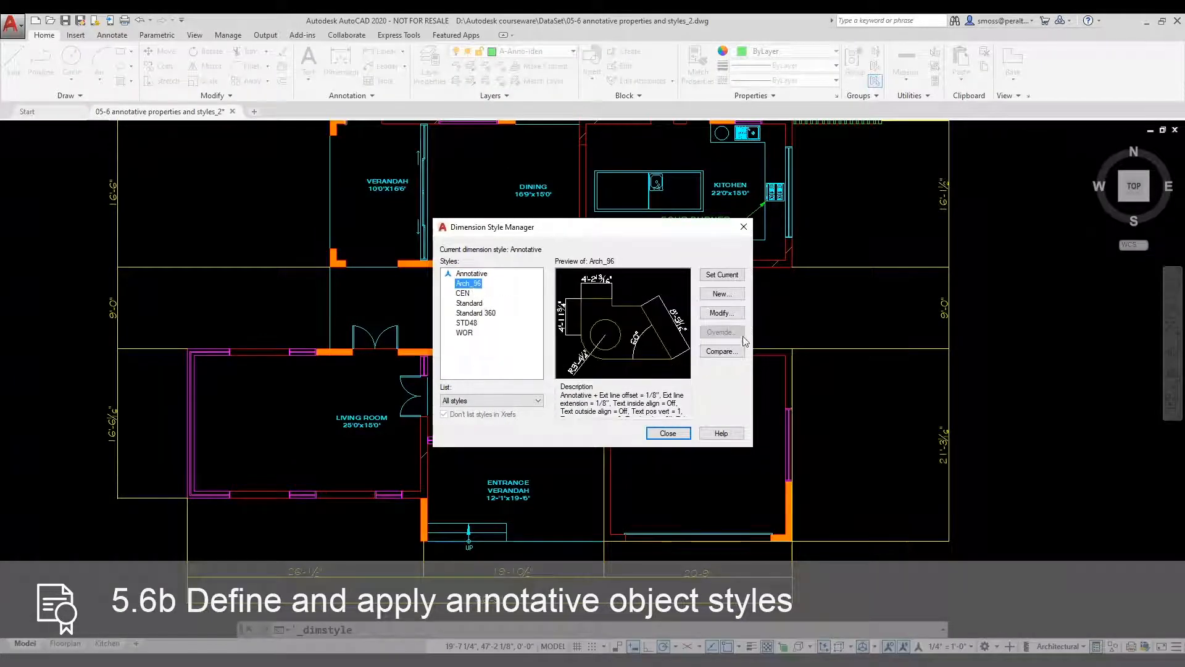
pyautogui.click(722, 313)
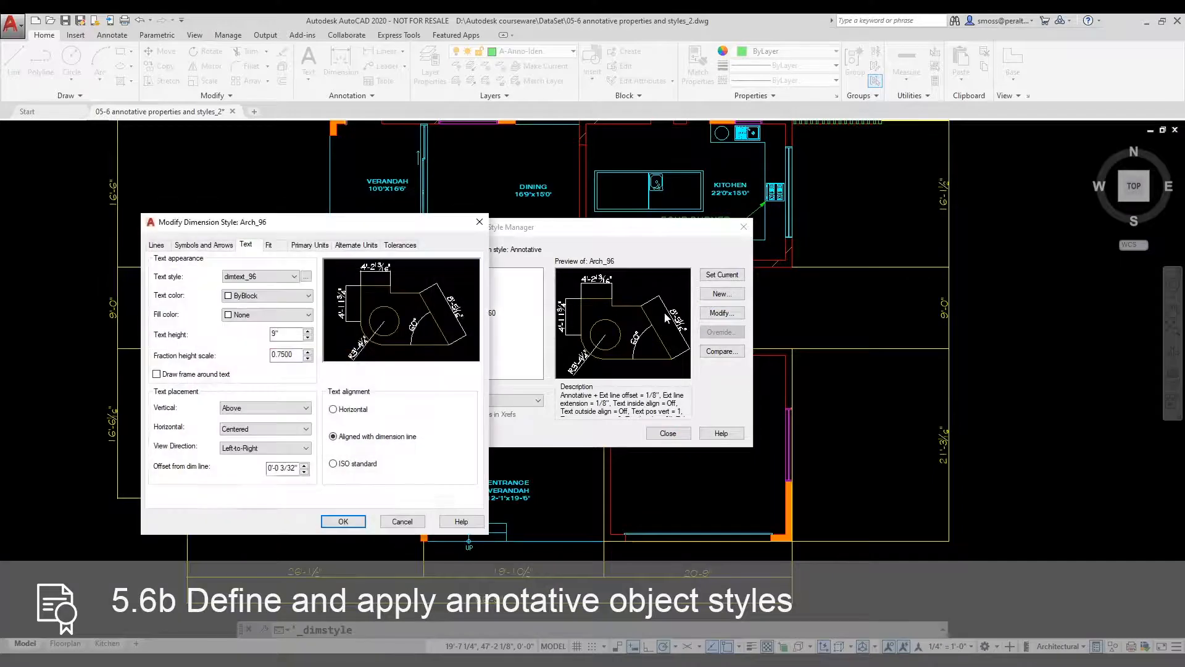
pyautogui.click(269, 245)
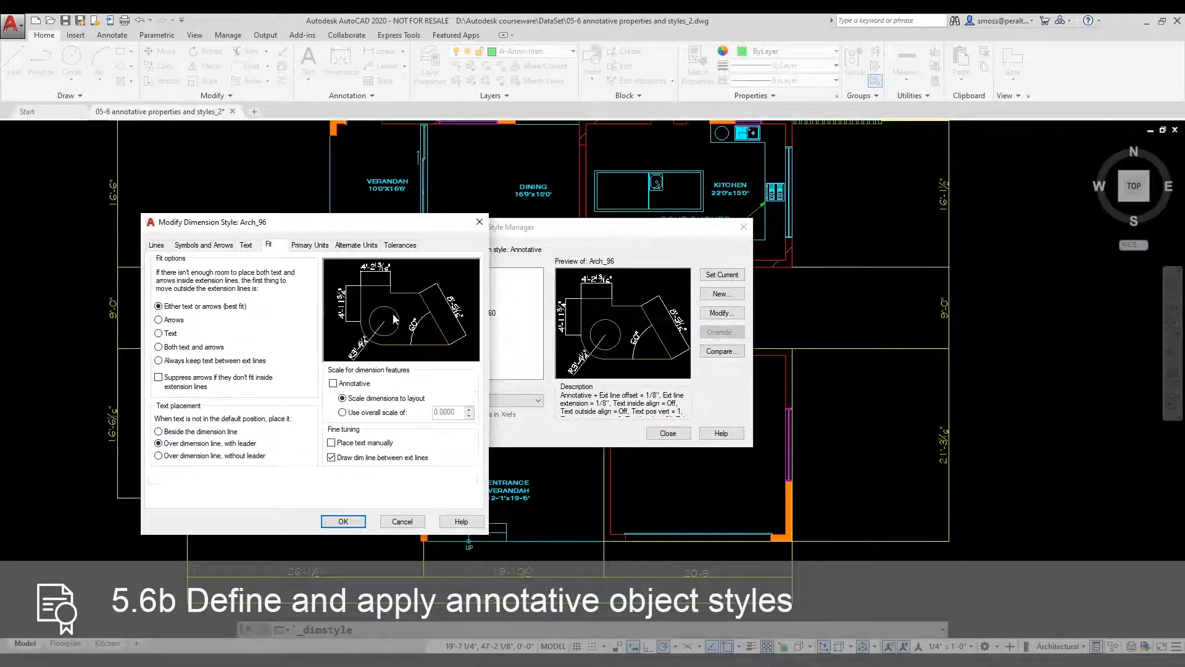
pyautogui.click(334, 384)
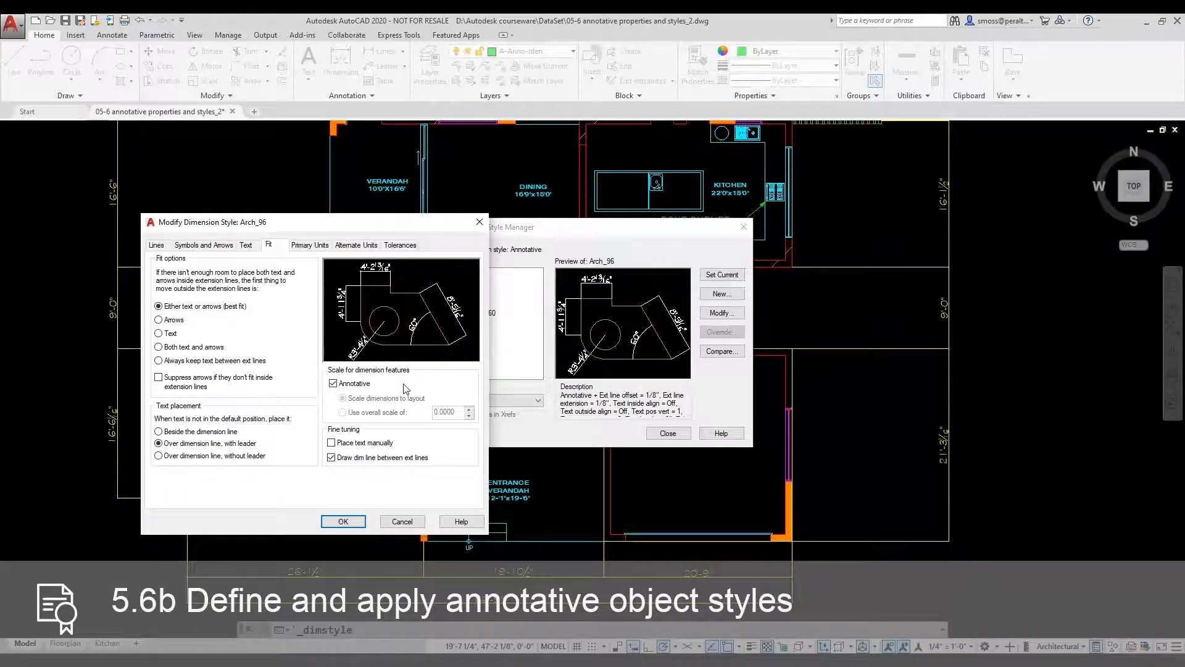
pyautogui.click(343, 522)
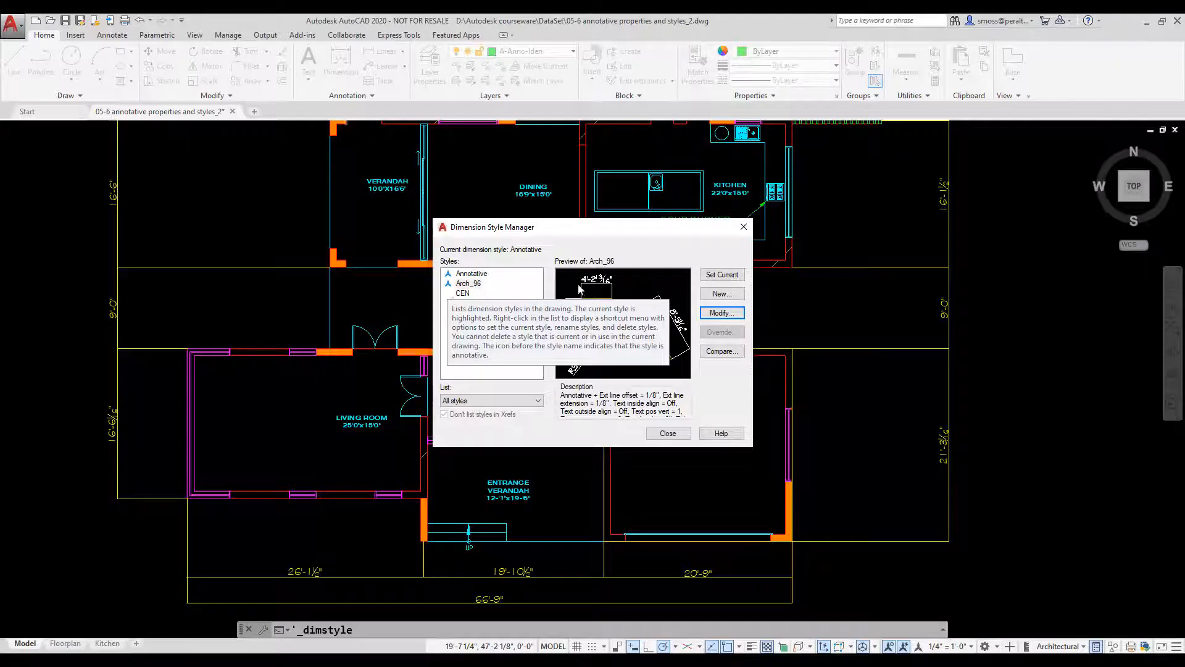
pyautogui.click(657, 433)
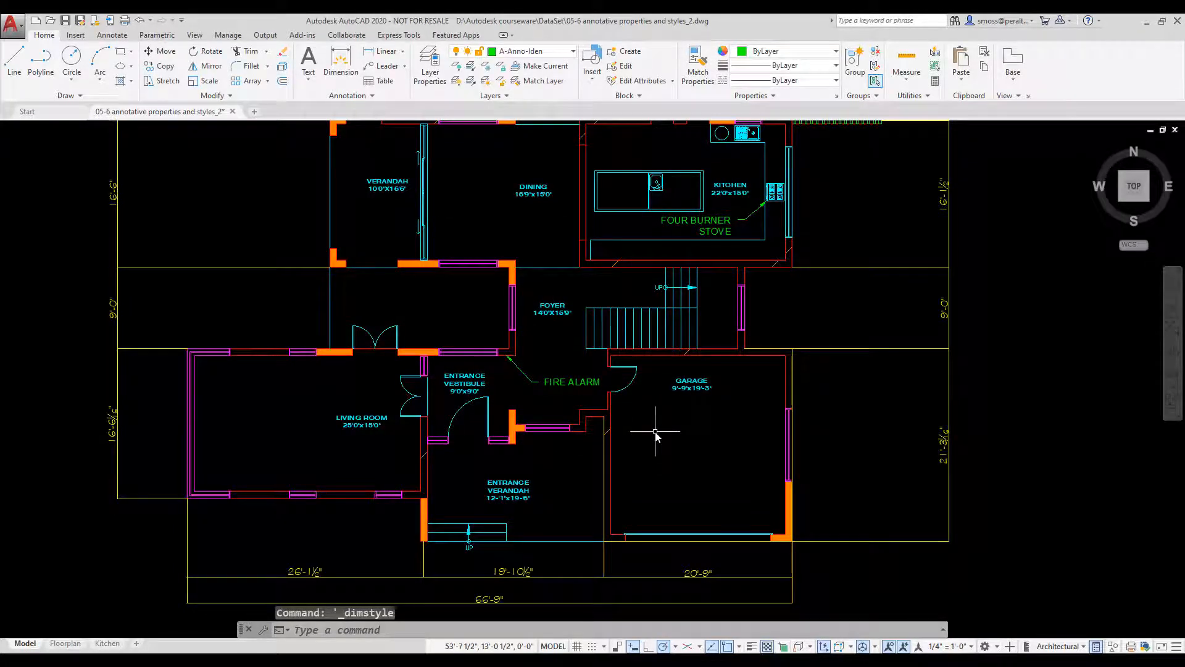
# - Turn off Quick Properties, select all multileaders similar to the FIRE ALARM note and set their Annotative property to Yes
pyautogui.click(1097, 646)
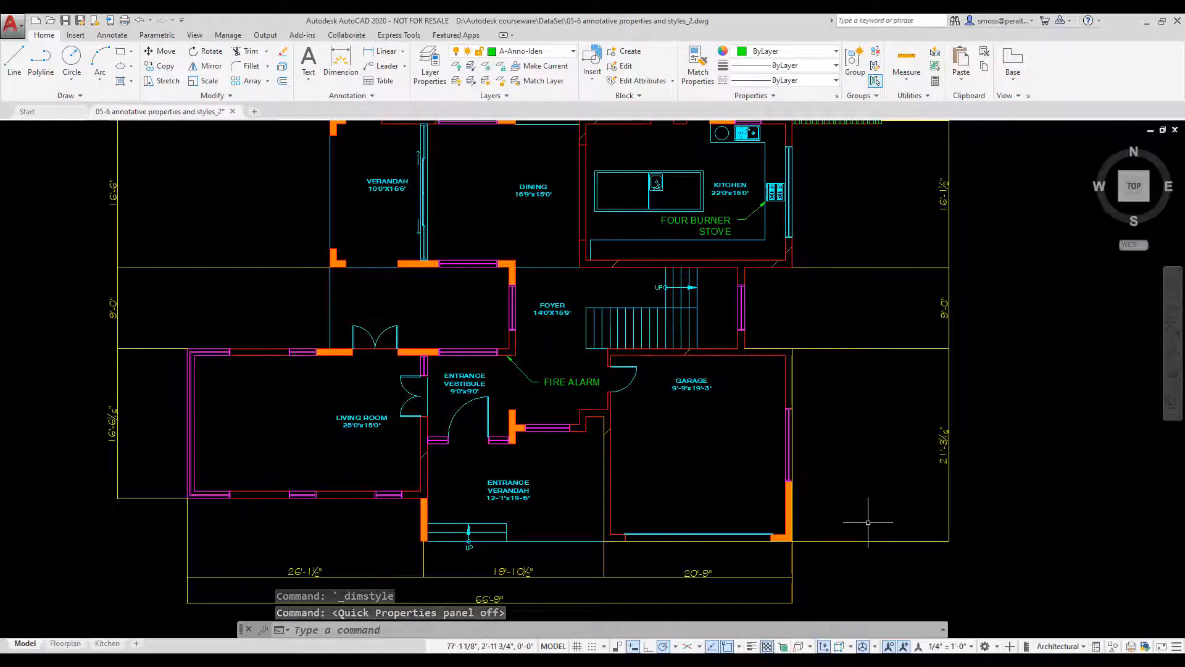
pyautogui.moveTo(564, 383)
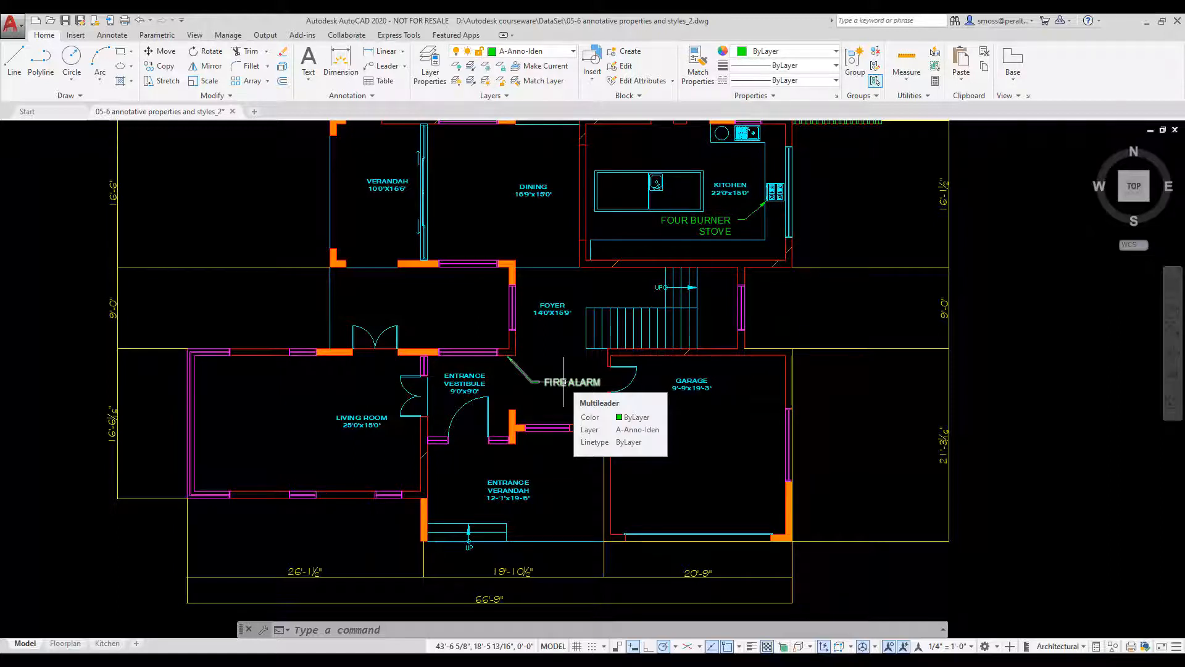
pyautogui.click(564, 383)
pyautogui.rightClick(564, 382)
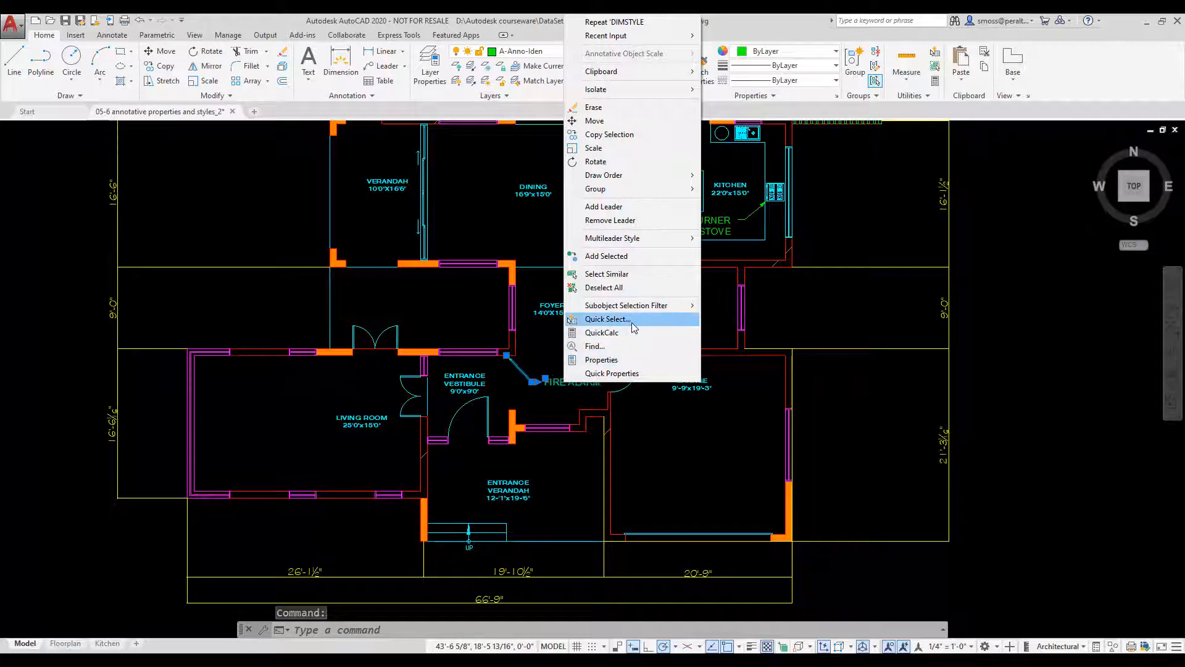
pyautogui.click(651, 273)
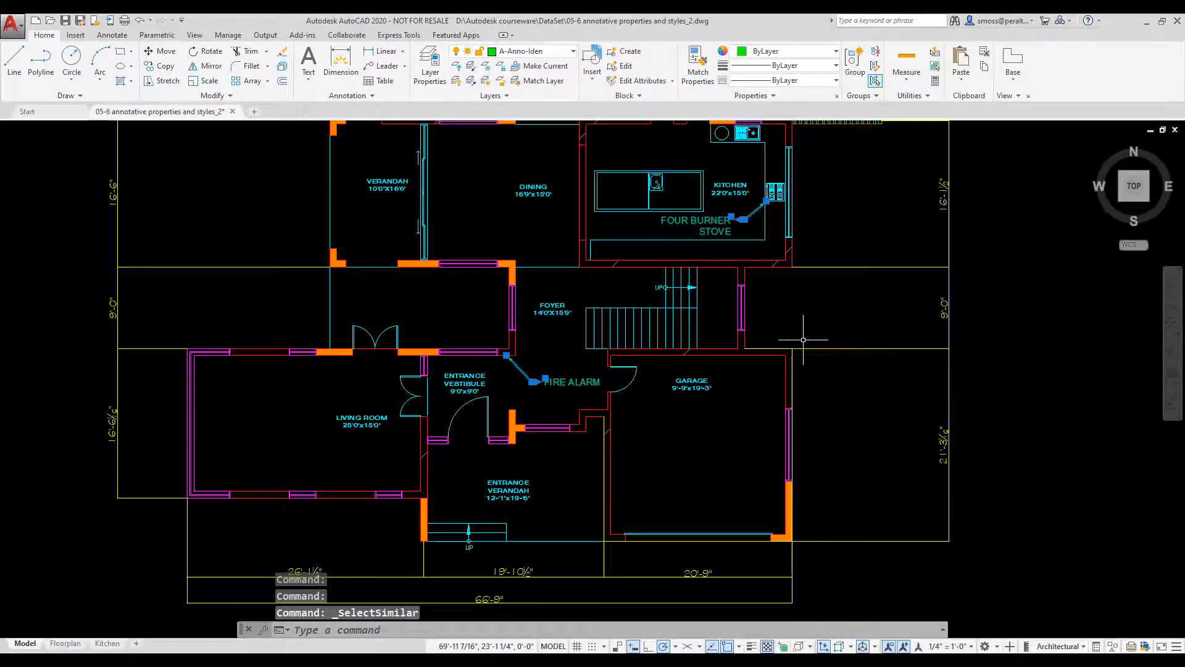
pyautogui.rightClick(801, 302)
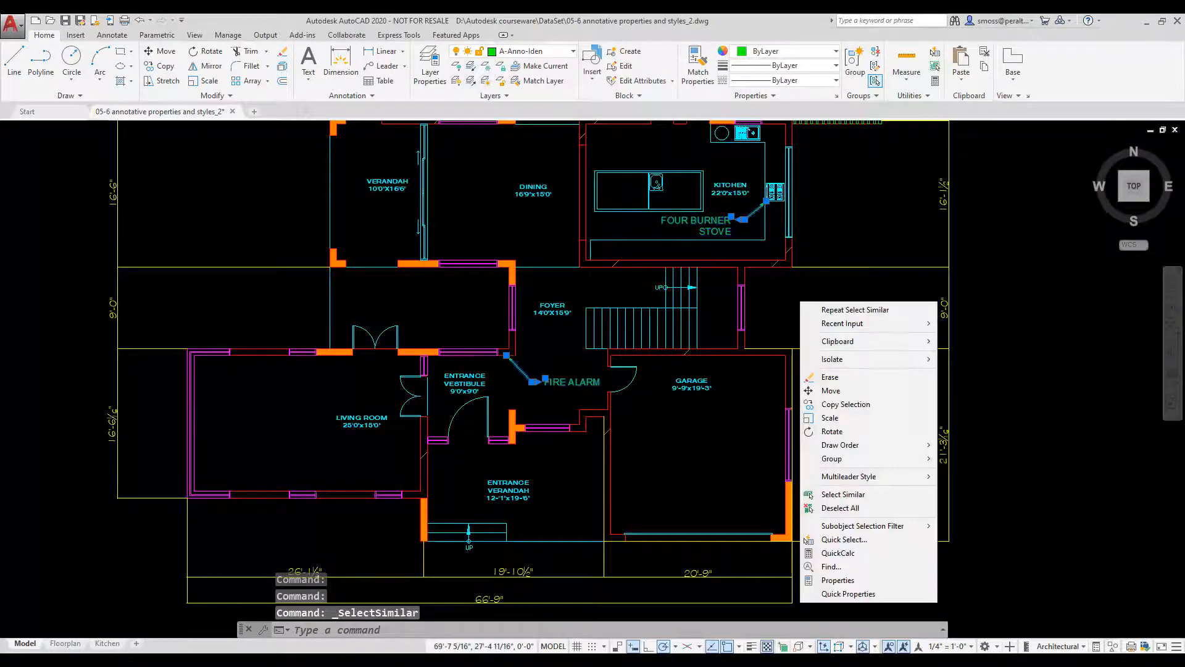
pyautogui.click(883, 581)
pyautogui.click(256, 349)
pyautogui.click(247, 361)
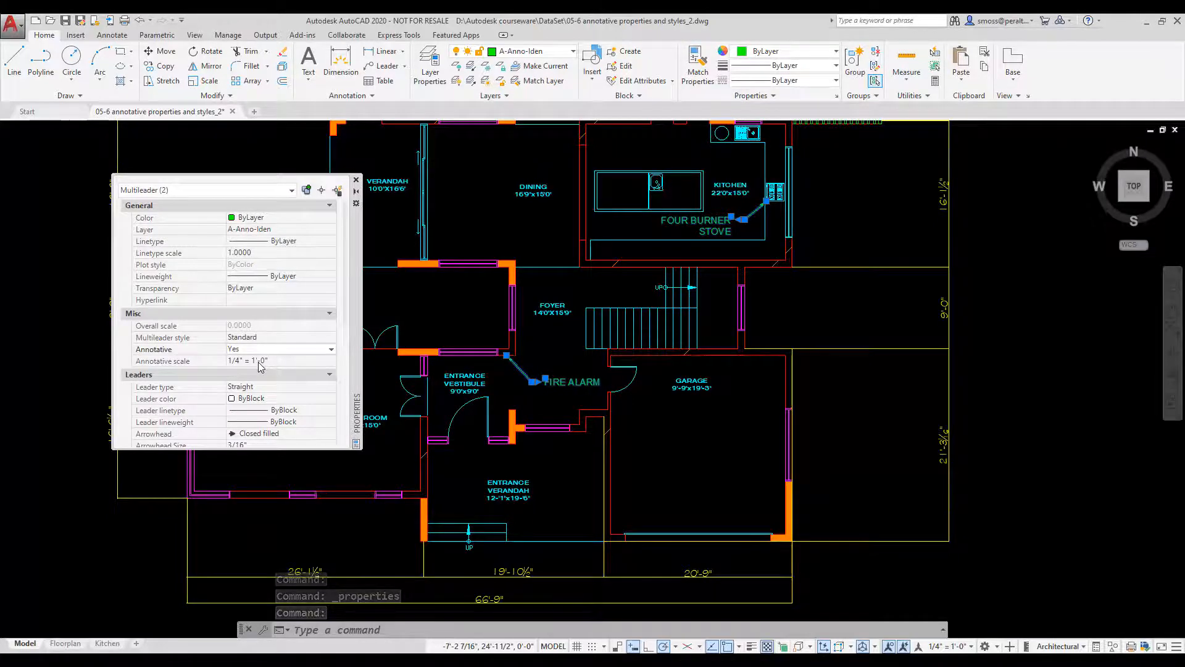
pyautogui.click(355, 180)
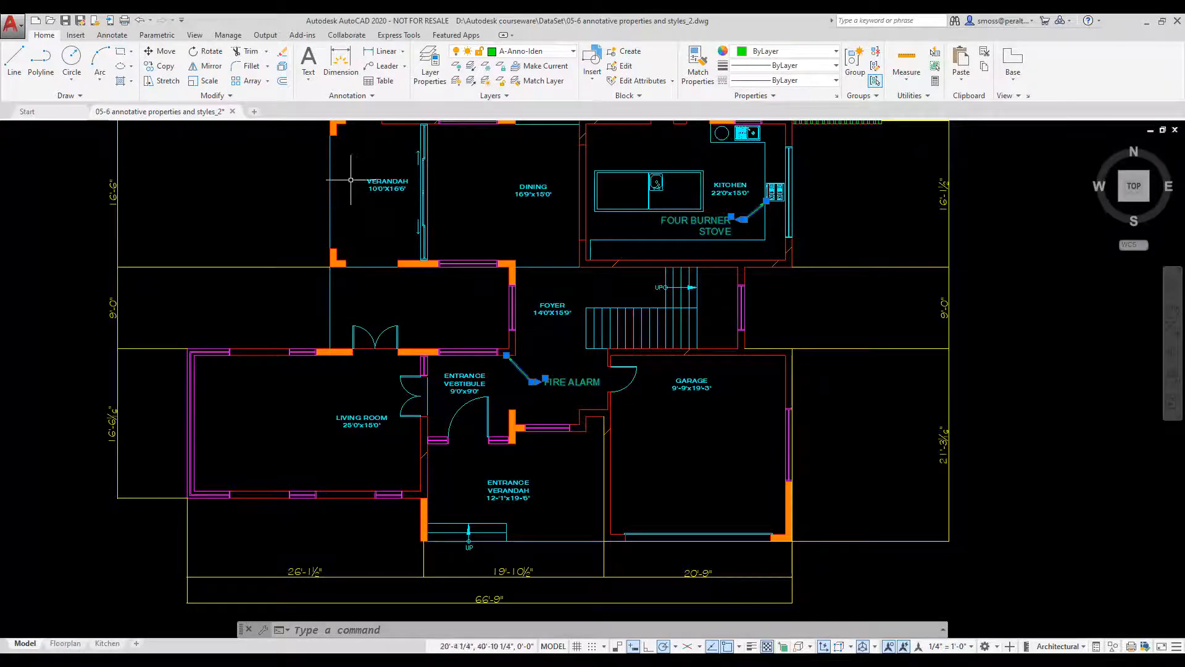
pyautogui.press('Escape')
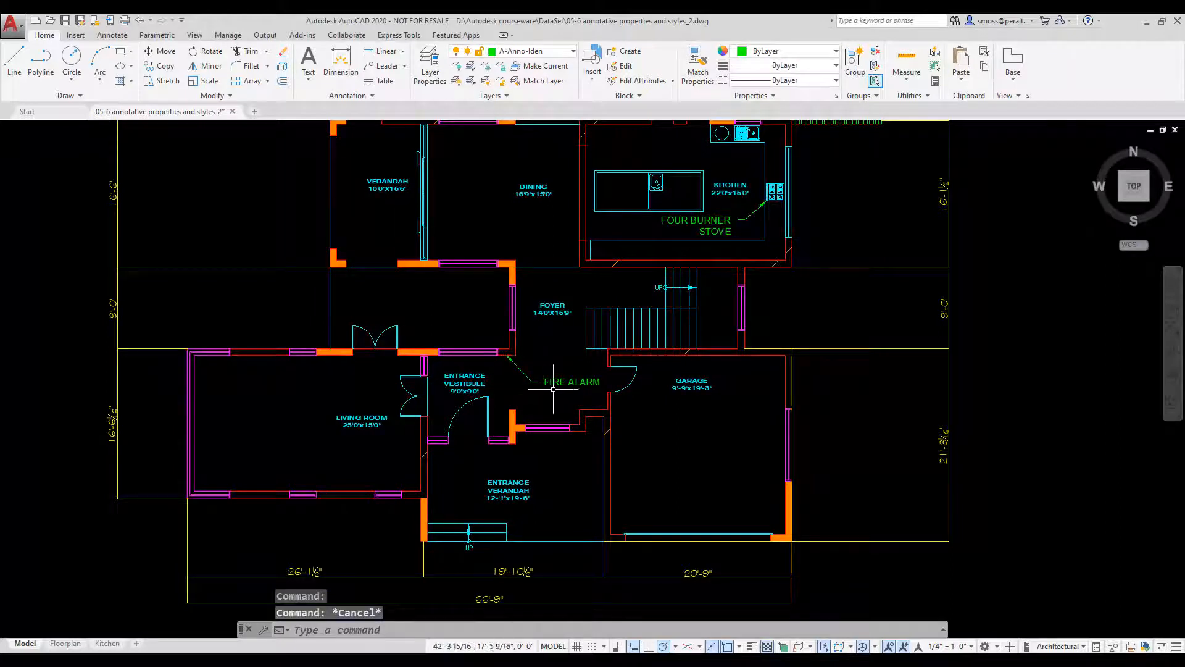
# - On the Floorplan layout, make VIEWPORT the current layer and draw a rectangular viewport about 2'-2 3/4" wide and 1'-7 5/8" high beside the title block
pyautogui.moveTo(417, 351)
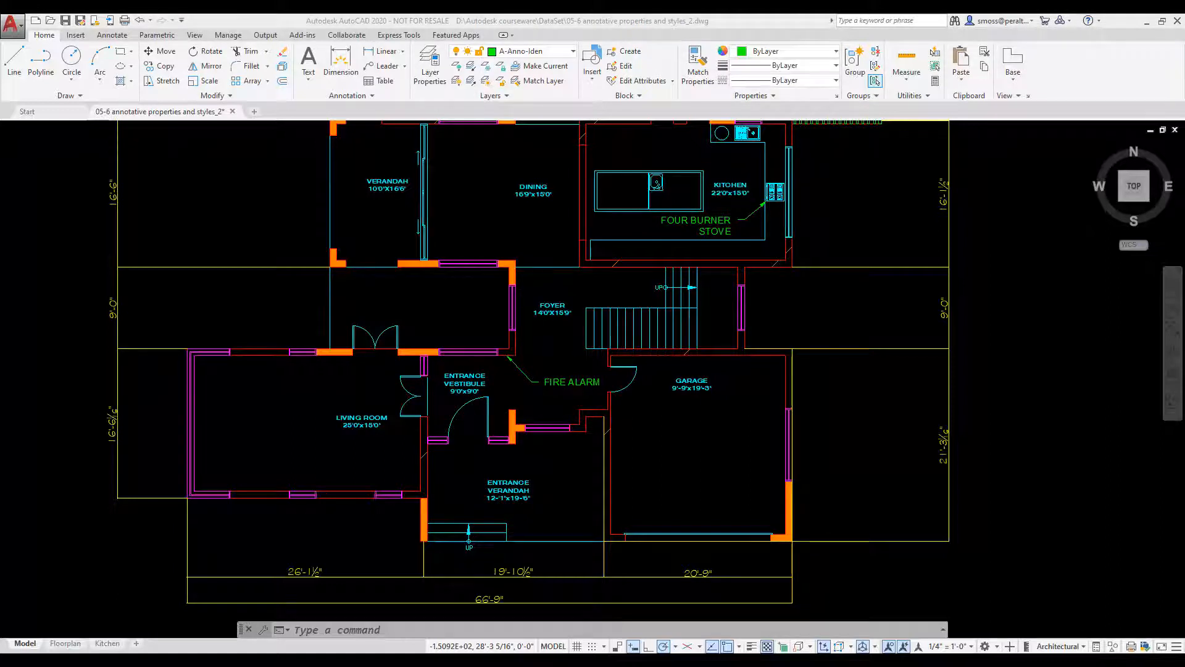
pyautogui.click(65, 644)
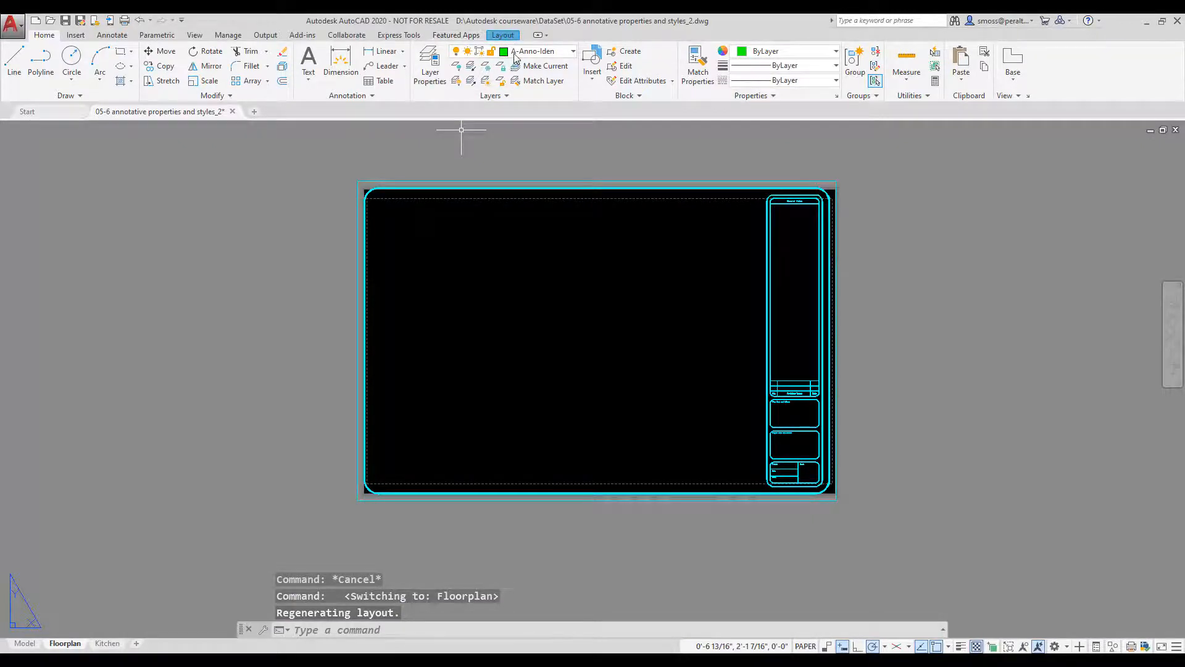
pyautogui.click(515, 57)
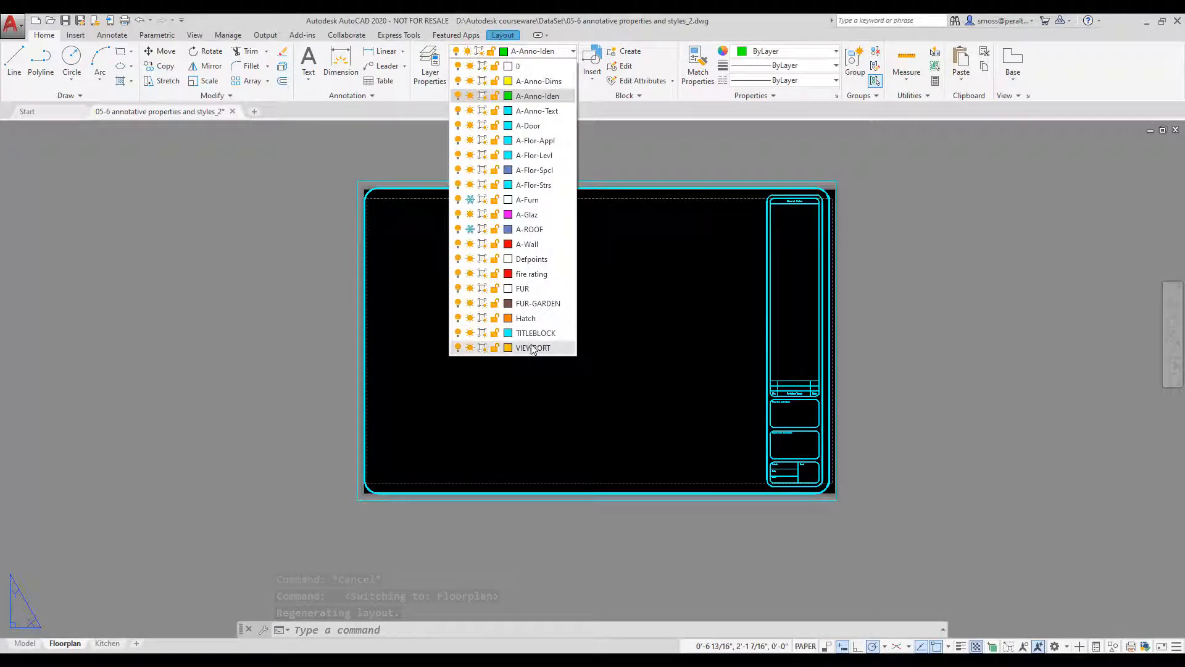
pyautogui.click(531, 347)
pyautogui.click(503, 36)
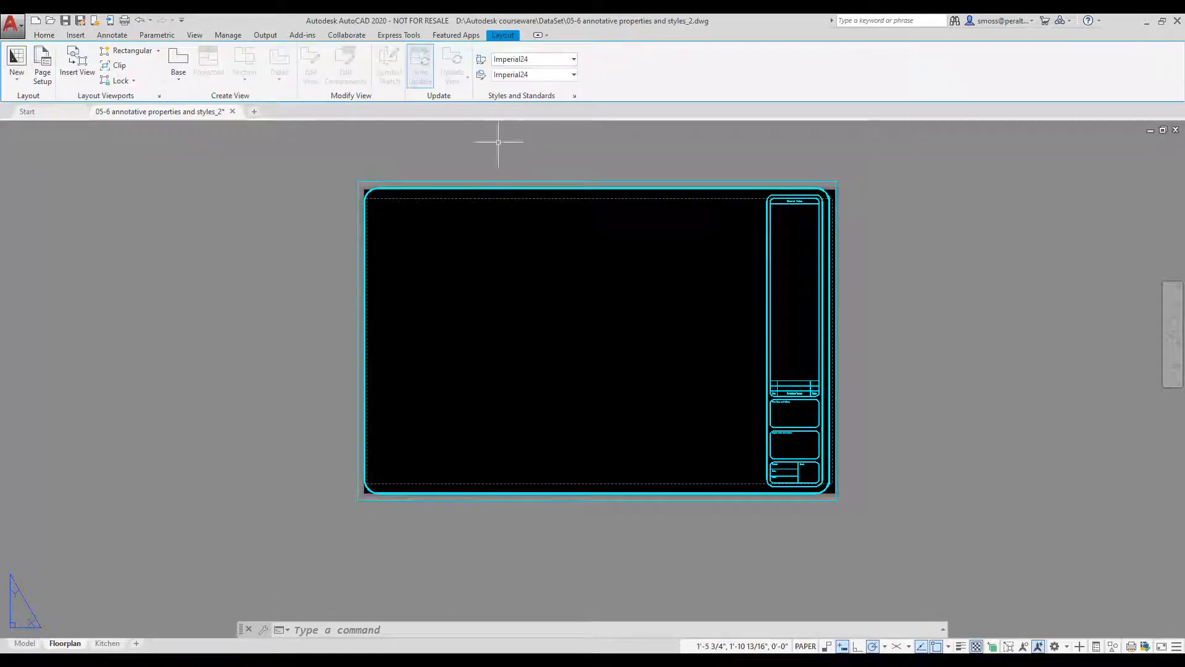
pyautogui.click(130, 52)
pyautogui.click(385, 205)
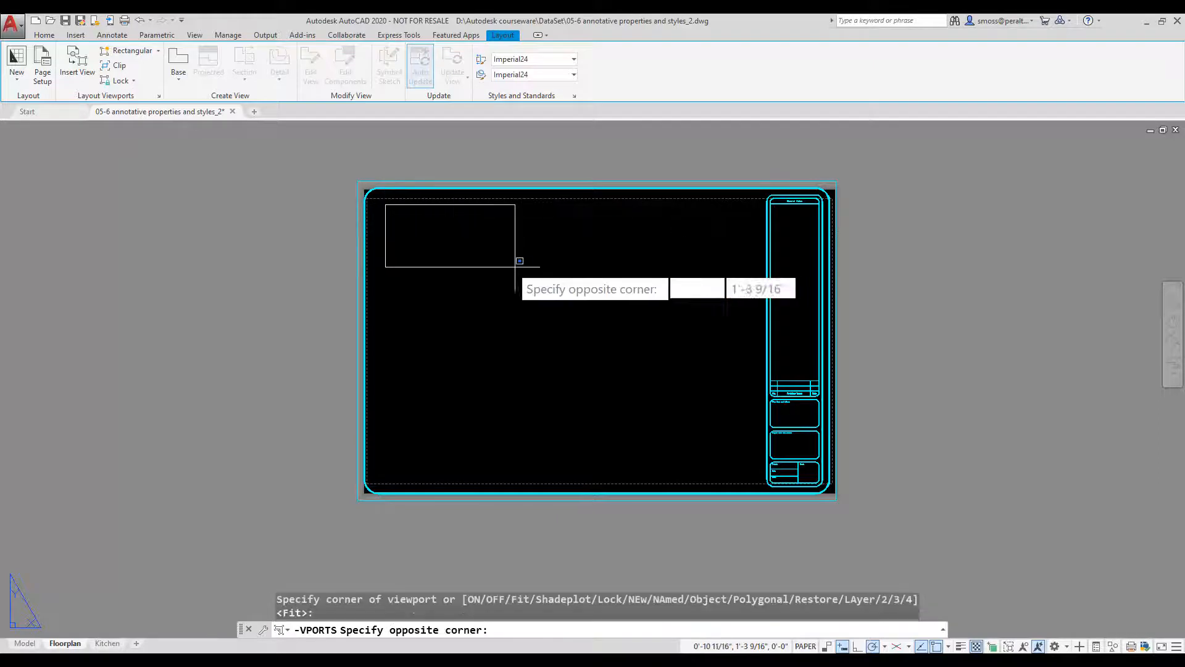
pyautogui.click(757, 478)
# - Set the standard scale of the Floorplan layout's viewport to 1/4" = 1'-0"
pyautogui.rightClick(758, 406)
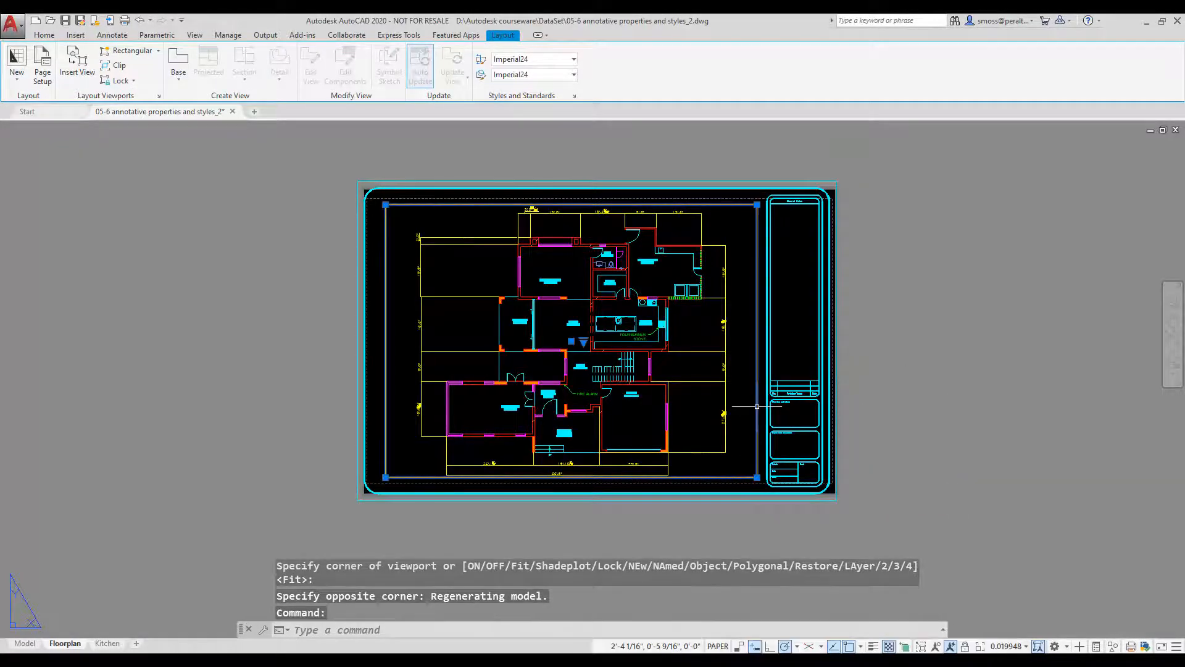
pyautogui.click(817, 387)
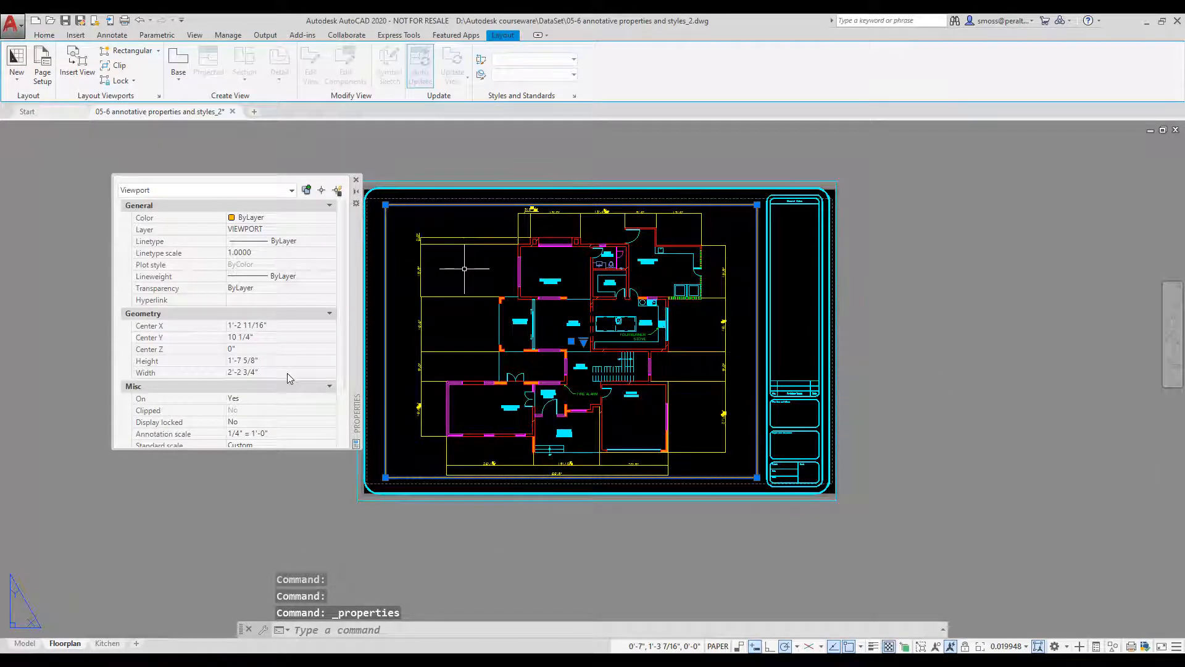
pyautogui.scroll(-2, 288, 374)
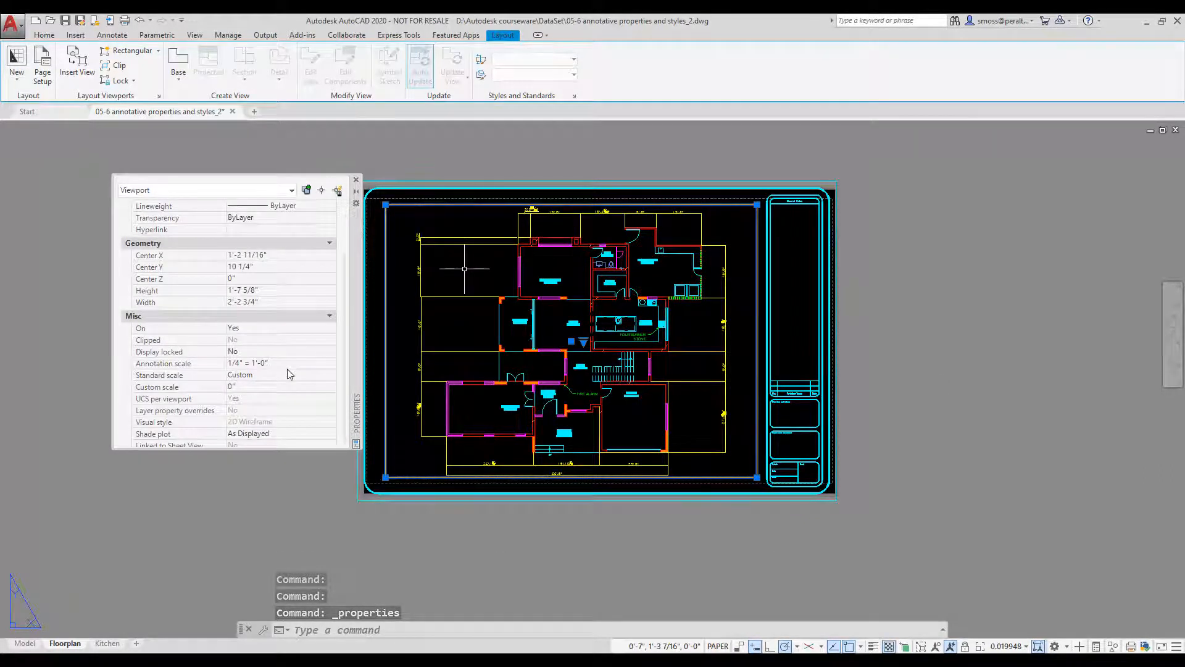
pyautogui.click(272, 374)
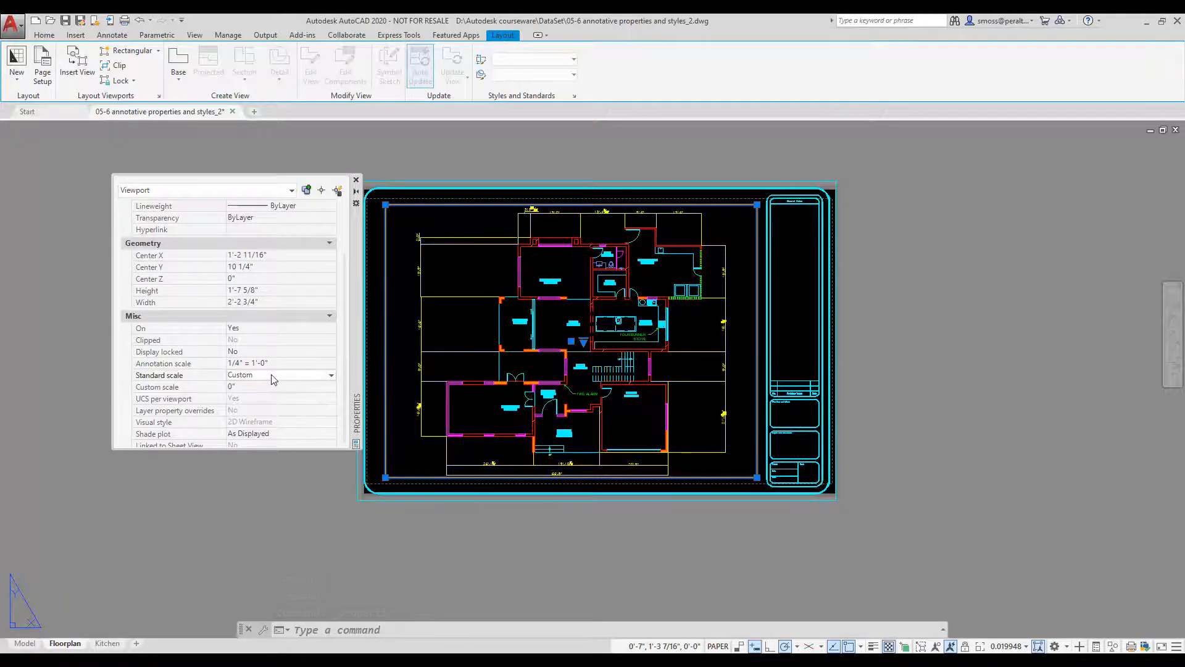
pyautogui.click(271, 375)
pyautogui.moveTo(332, 405); pyautogui.dragTo(334, 467)
pyautogui.click(298, 453)
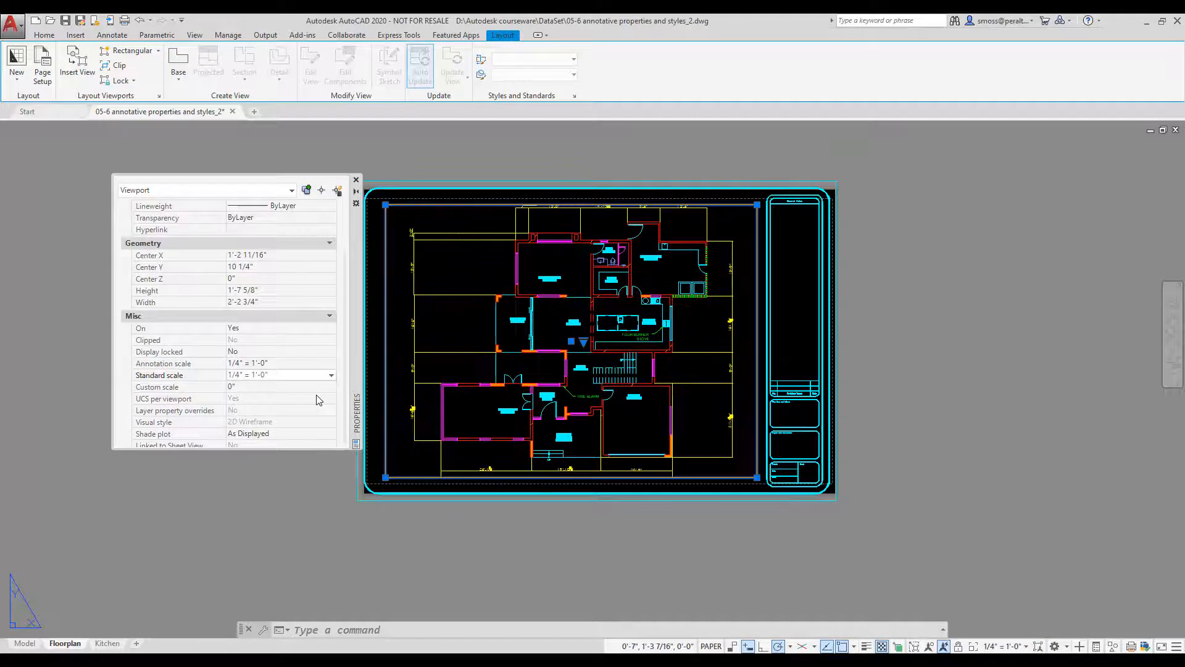
pyautogui.press('Escape')
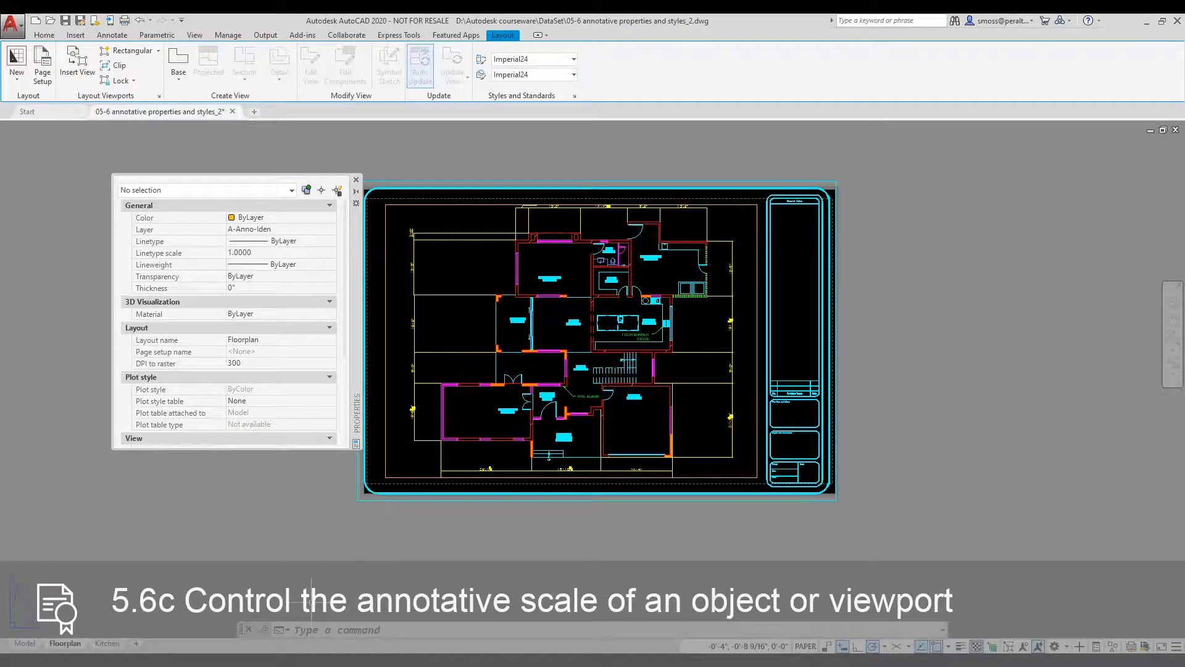
# - On the Kitchen layout, draw a rectangular viewport filling the empty area beside the title block
pyautogui.click(108, 644)
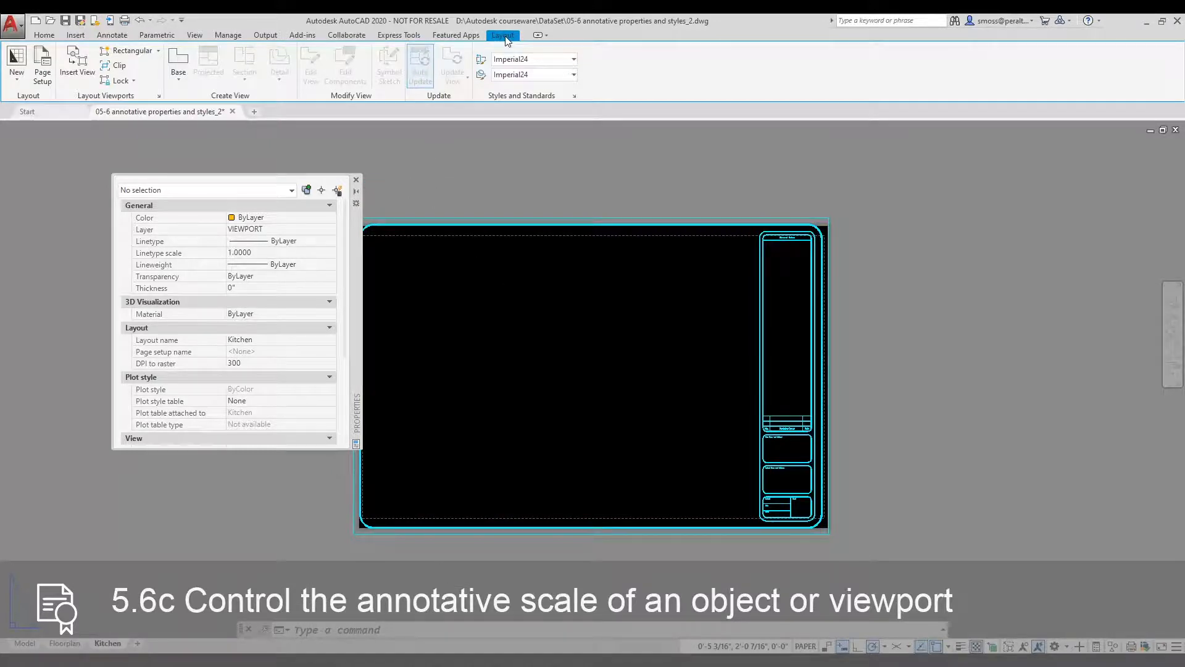
pyautogui.click(128, 52)
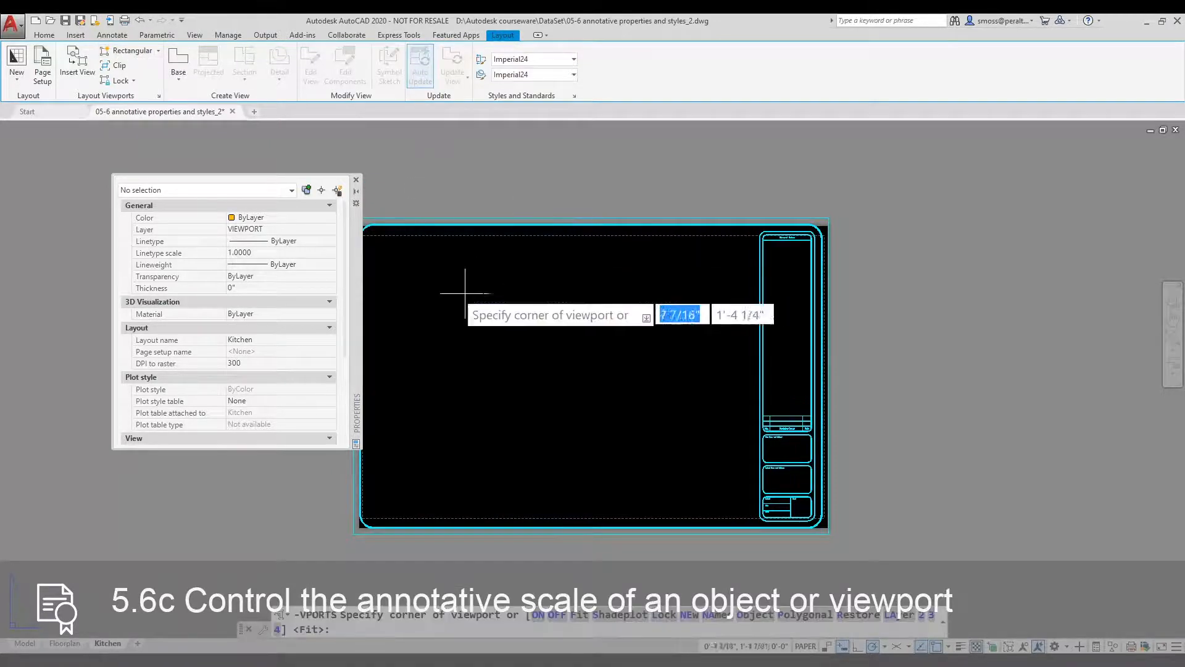
pyautogui.click(381, 245)
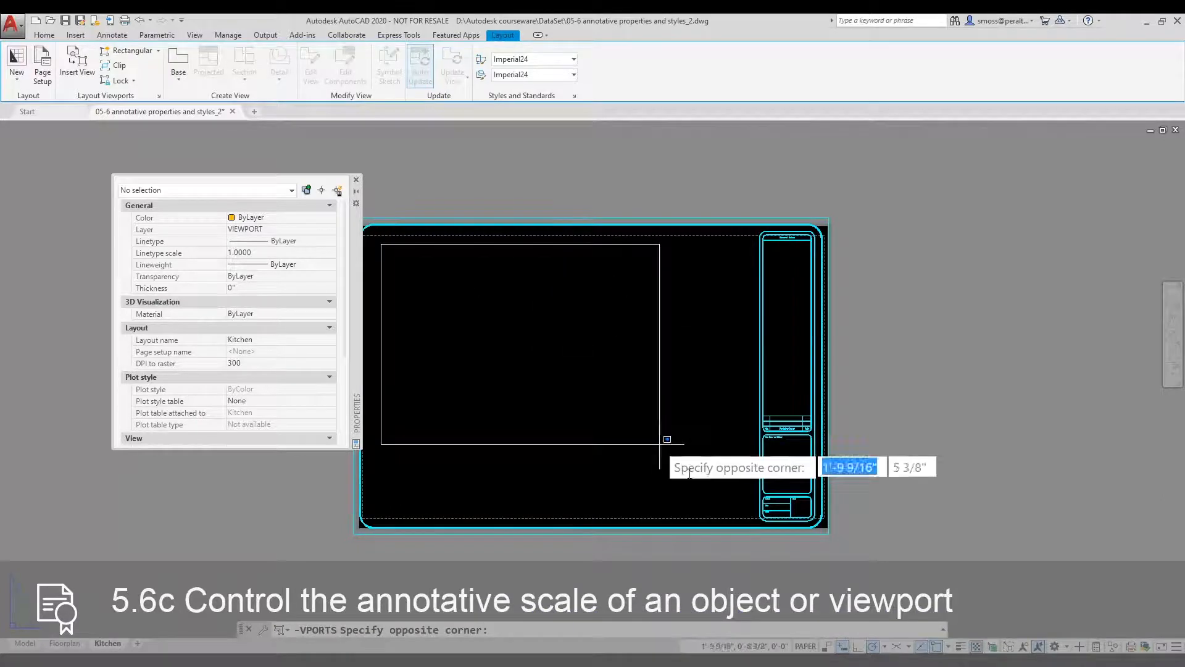
pyautogui.click(743, 501)
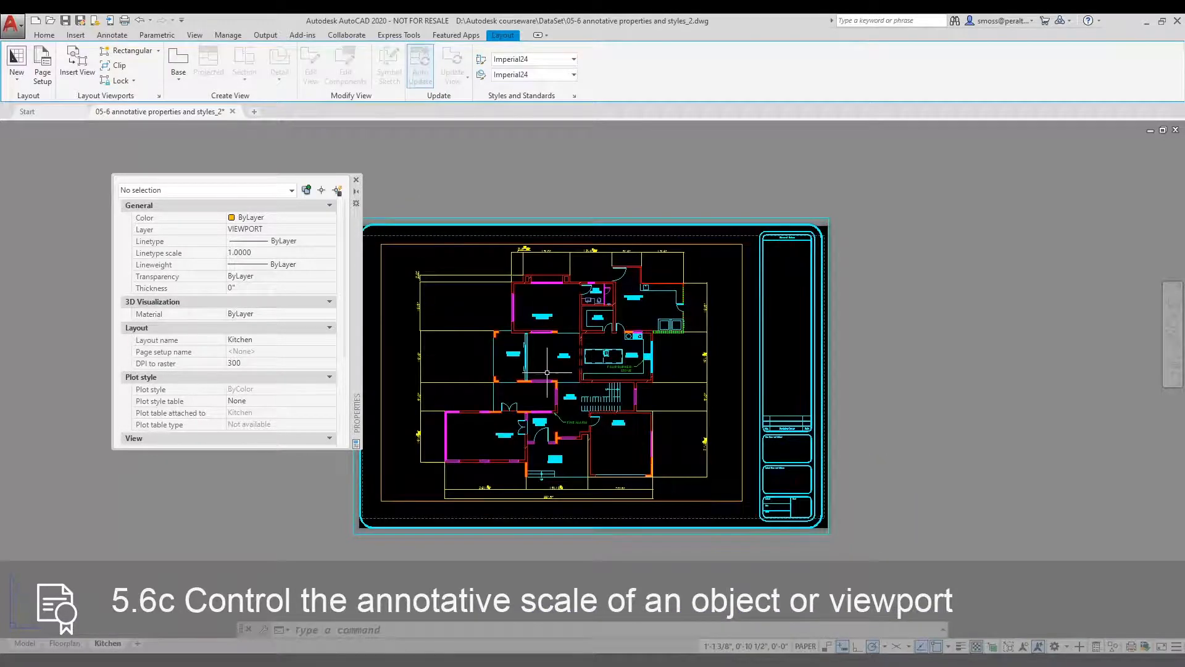
pyautogui.click(382, 374)
pyautogui.press('Escape')
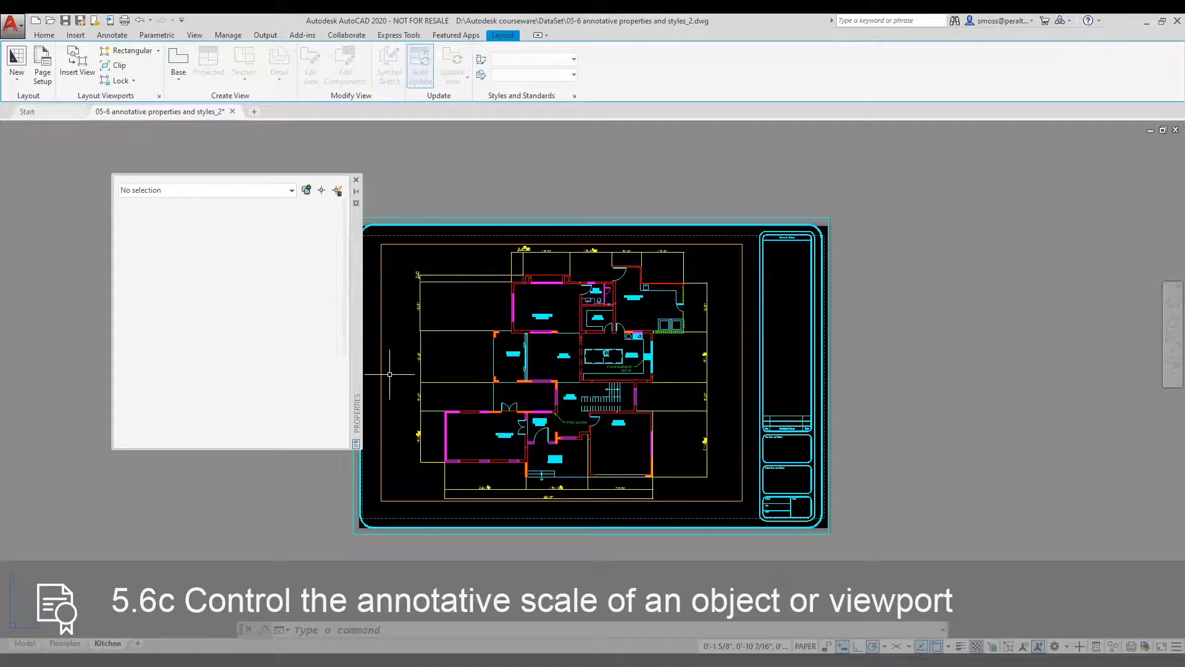
pyautogui.click(396, 374)
pyautogui.press('Escape')
# - Activate the Kitchen layout's viewport and zoom its model view to a window around the kitchen
pyautogui.doubleClick(410, 374)
pyautogui.rightClick(482, 344)
pyautogui.press('Escape')
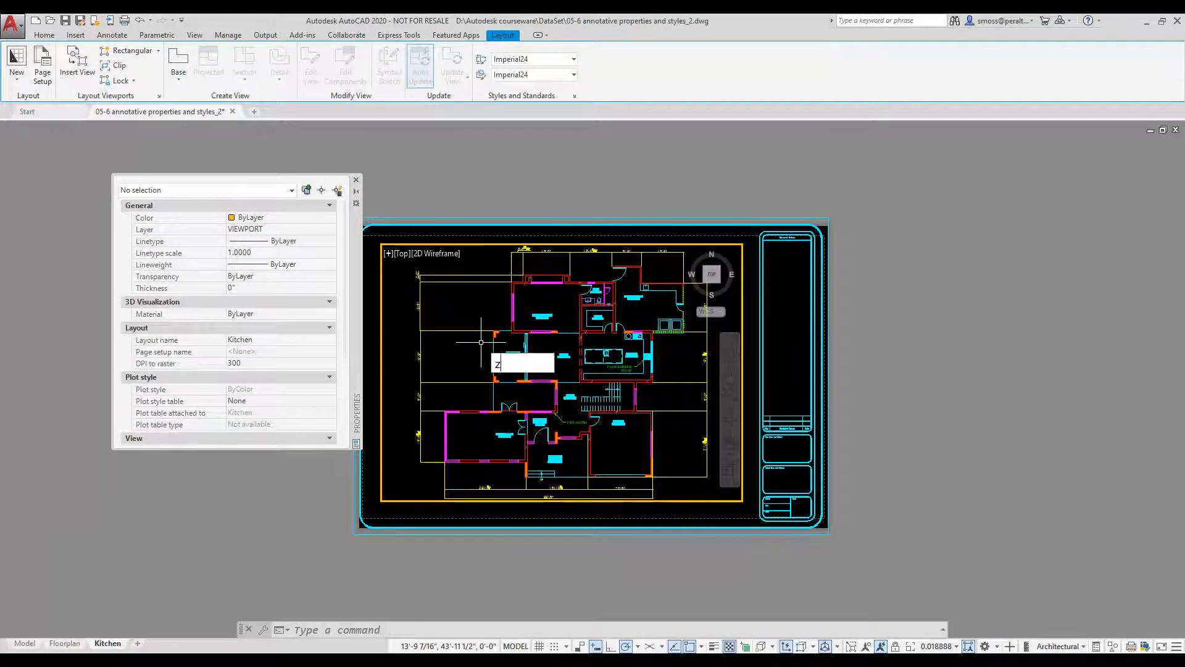
pyautogui.write('z')
pyautogui.press('Return')
pyautogui.write('w')
pyautogui.press('Return')
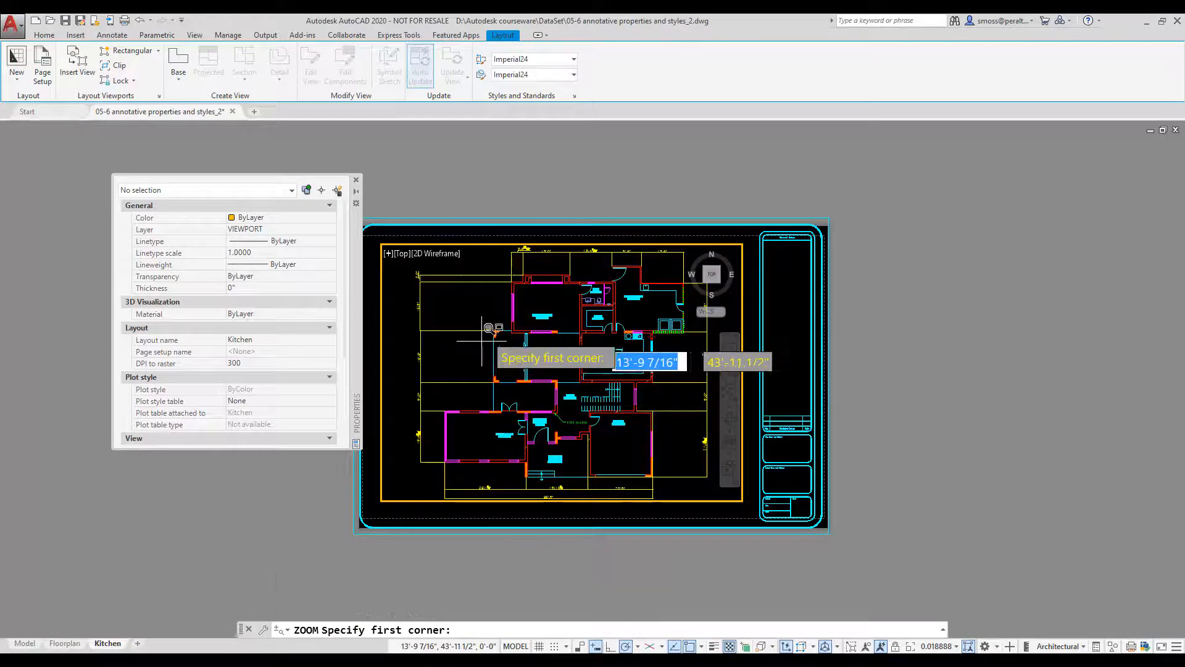
pyautogui.click(565, 327)
pyautogui.click(665, 386)
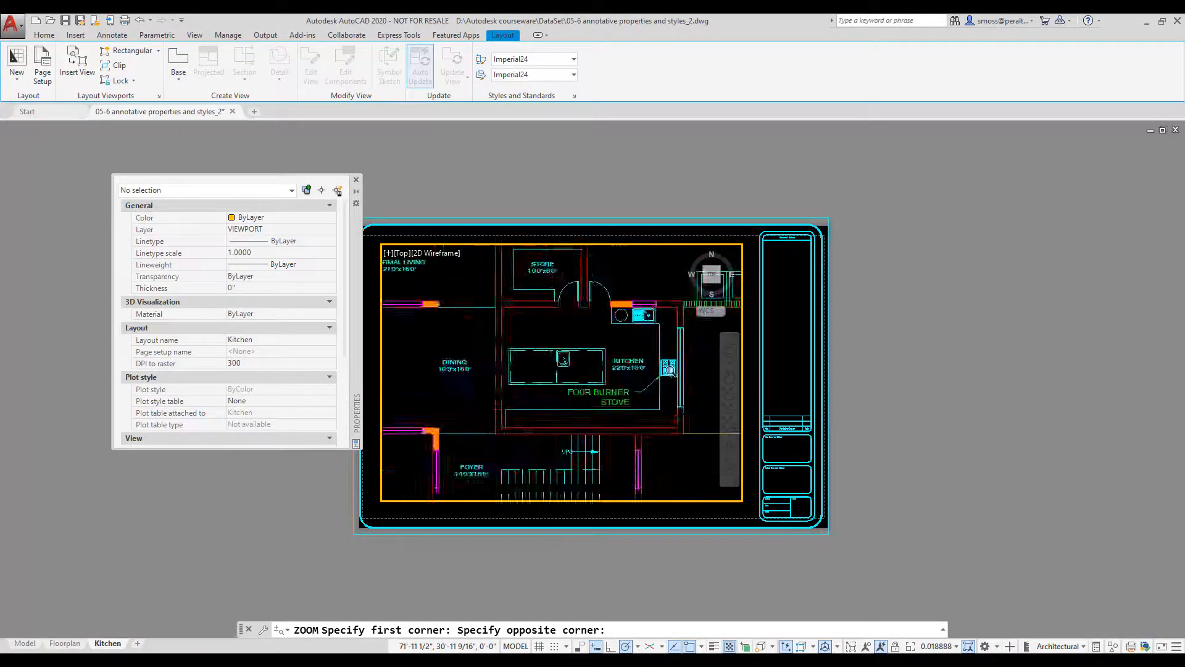
# - Return to paper space and unlock the display of the Kitchen layout's viewport
pyautogui.doubleClick(344, 531)
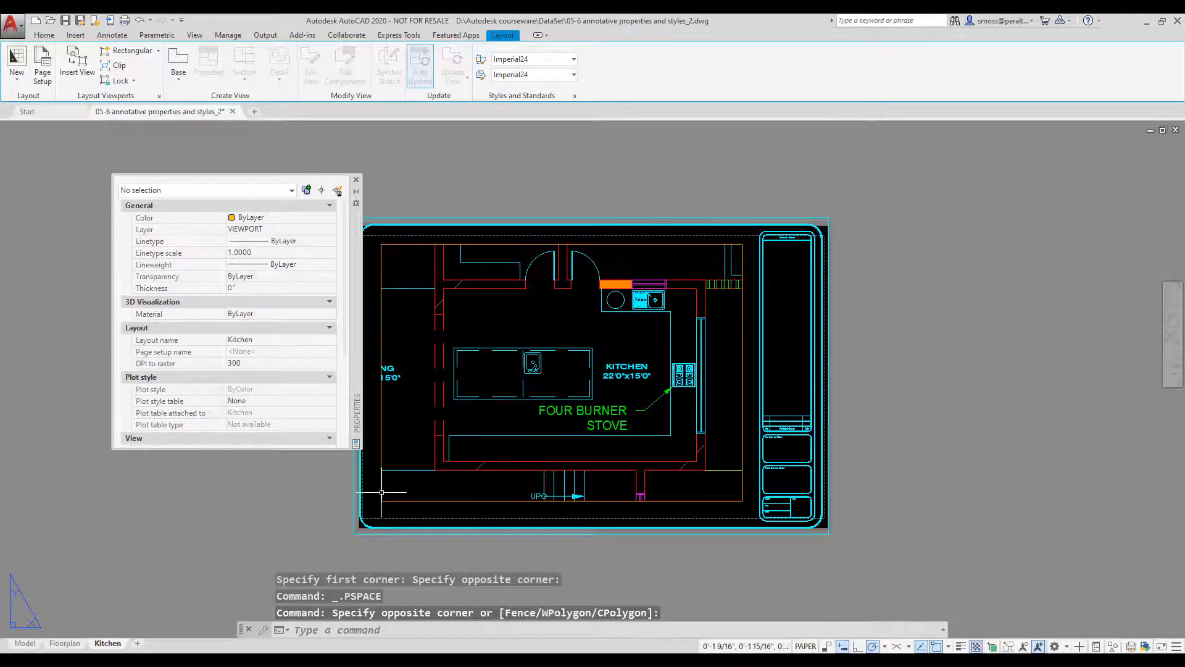
pyautogui.click(400, 493)
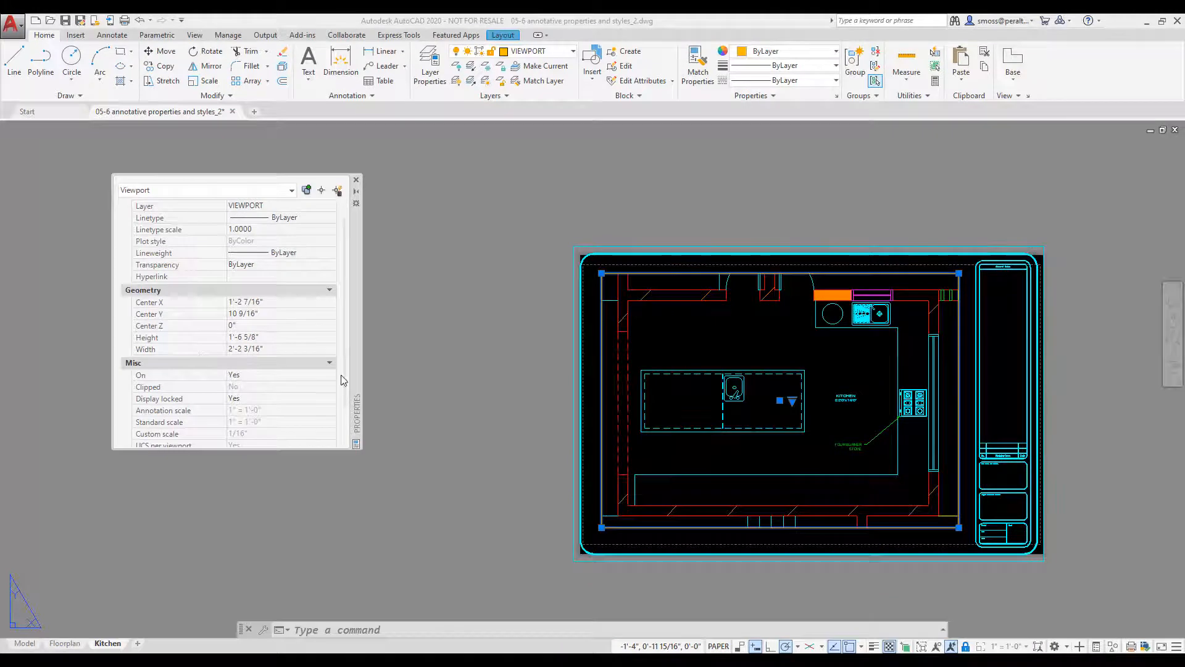
pyautogui.click(266, 398)
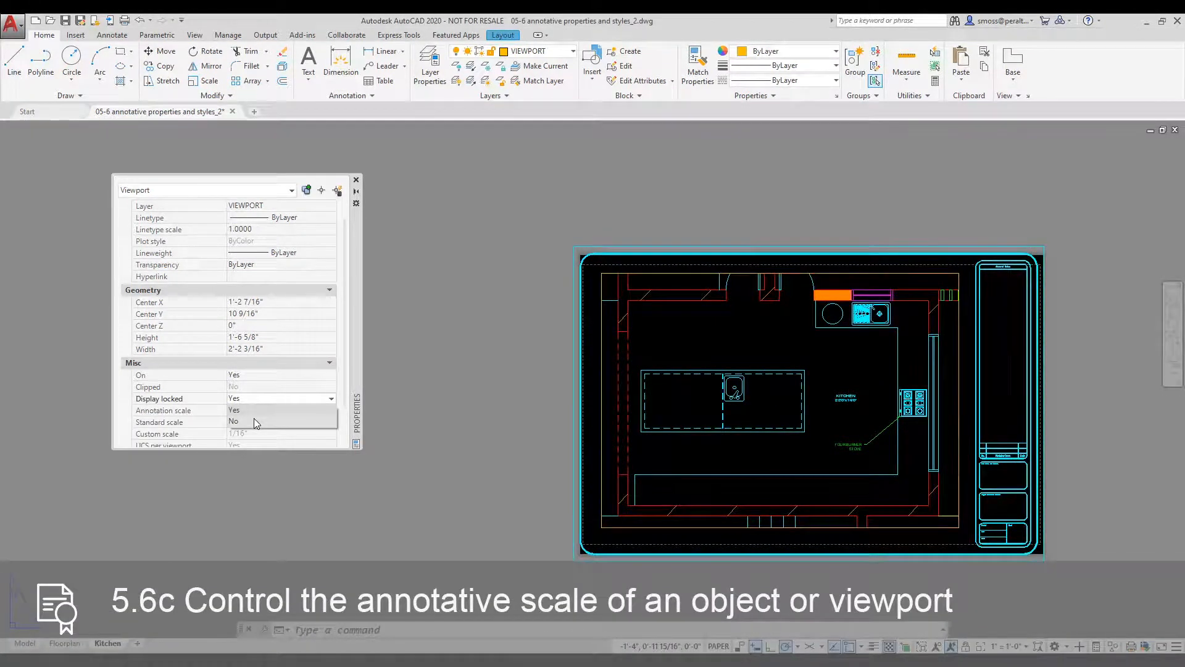
pyautogui.click(254, 420)
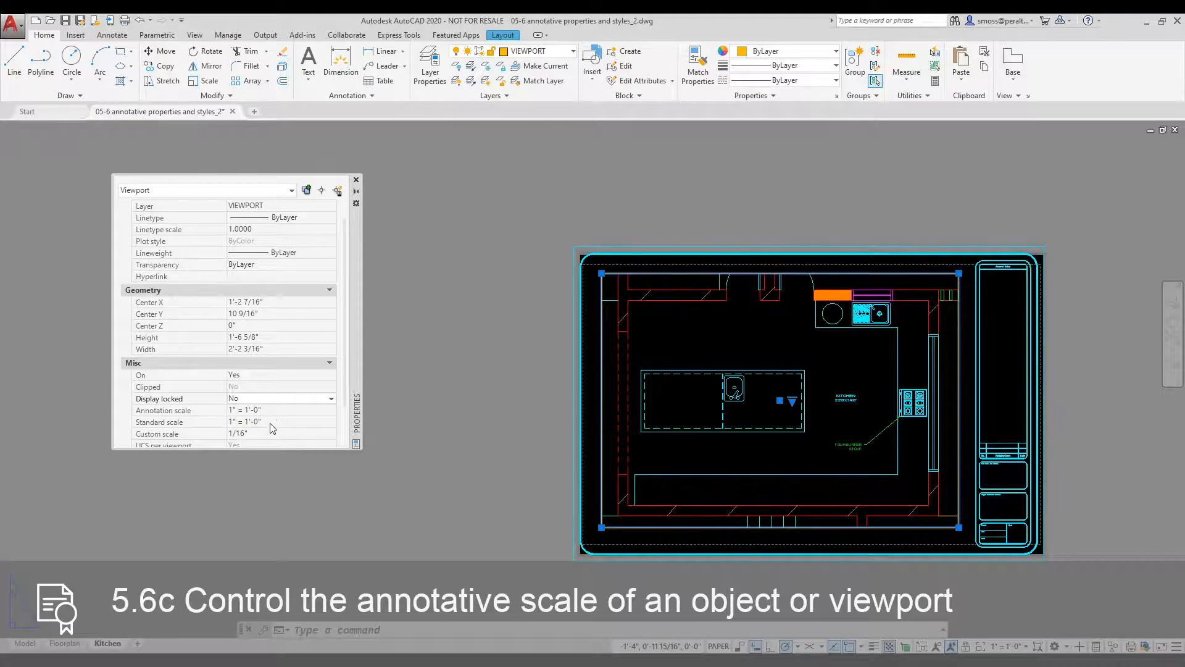
# - Set the standard scale of the Kitchen layout's viewport to 1" = 1'-0", then close its properties and deselect it
pyautogui.click(272, 422)
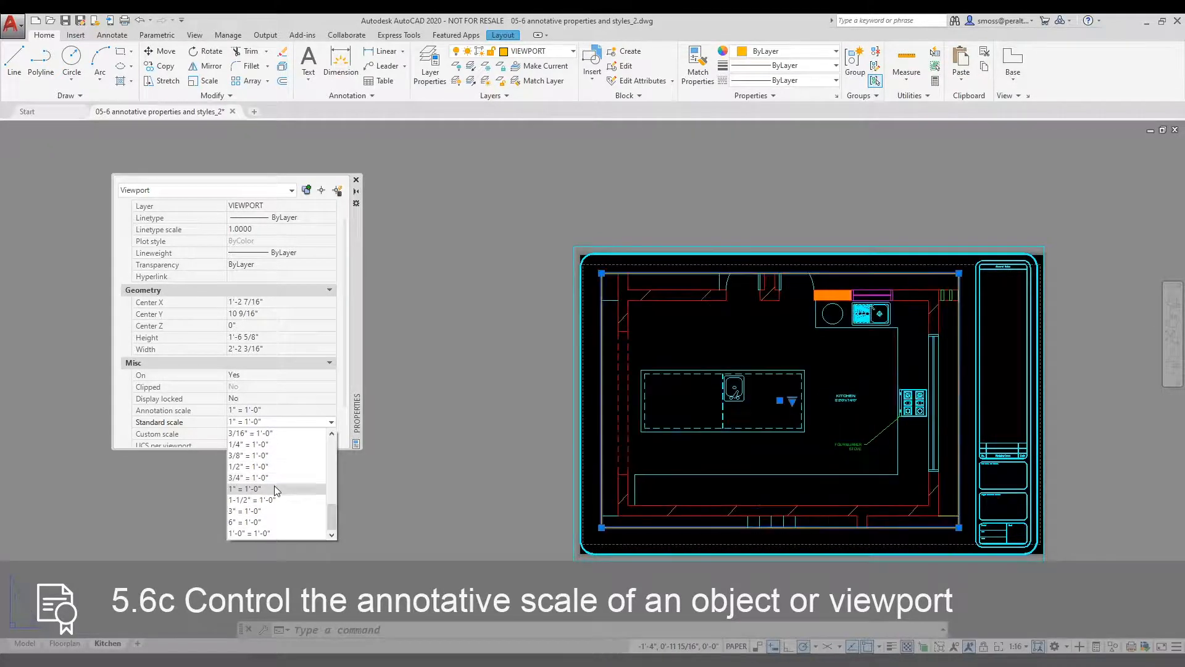
pyautogui.click(276, 489)
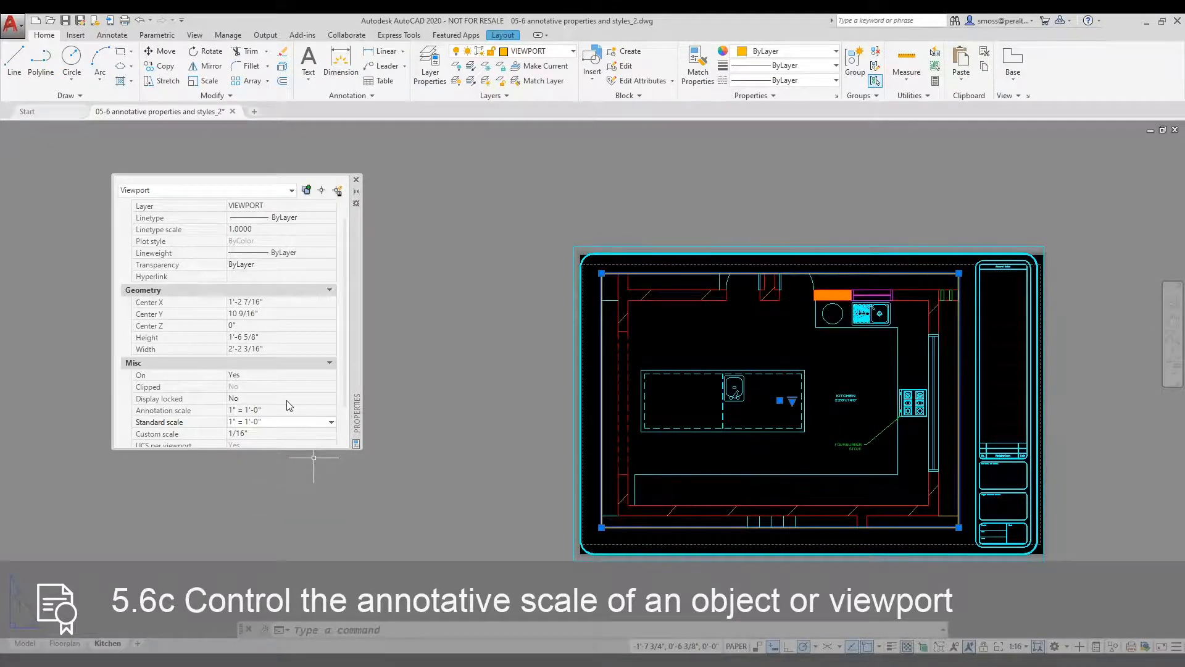
pyautogui.click(356, 181)
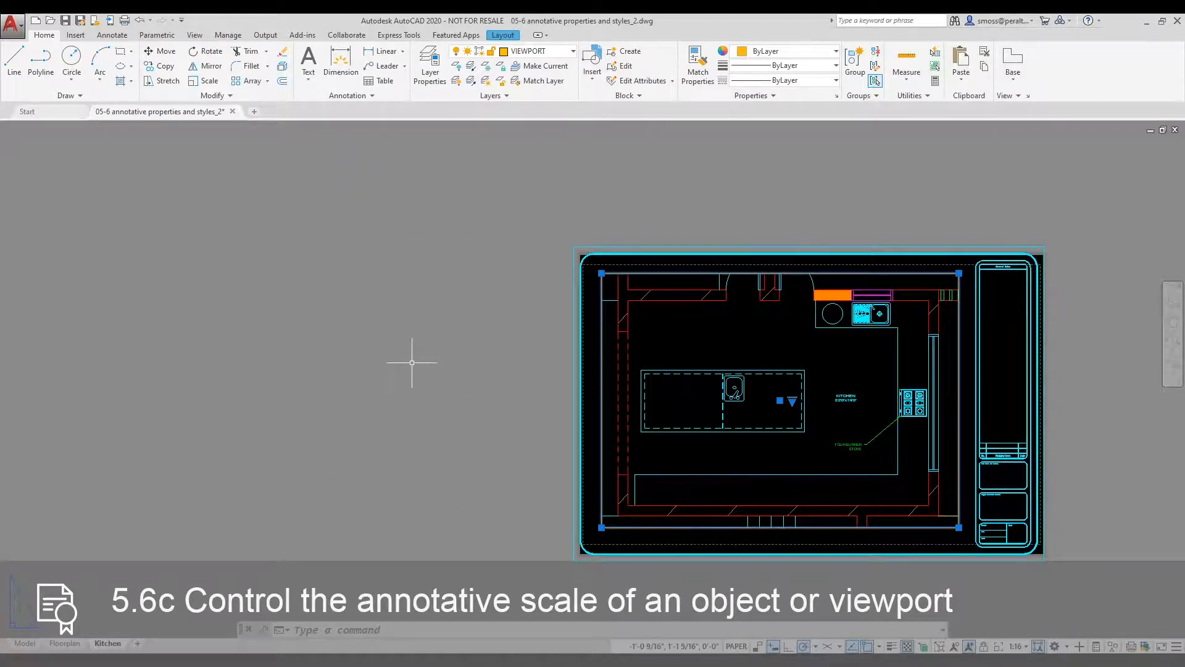
pyautogui.press('Escape')
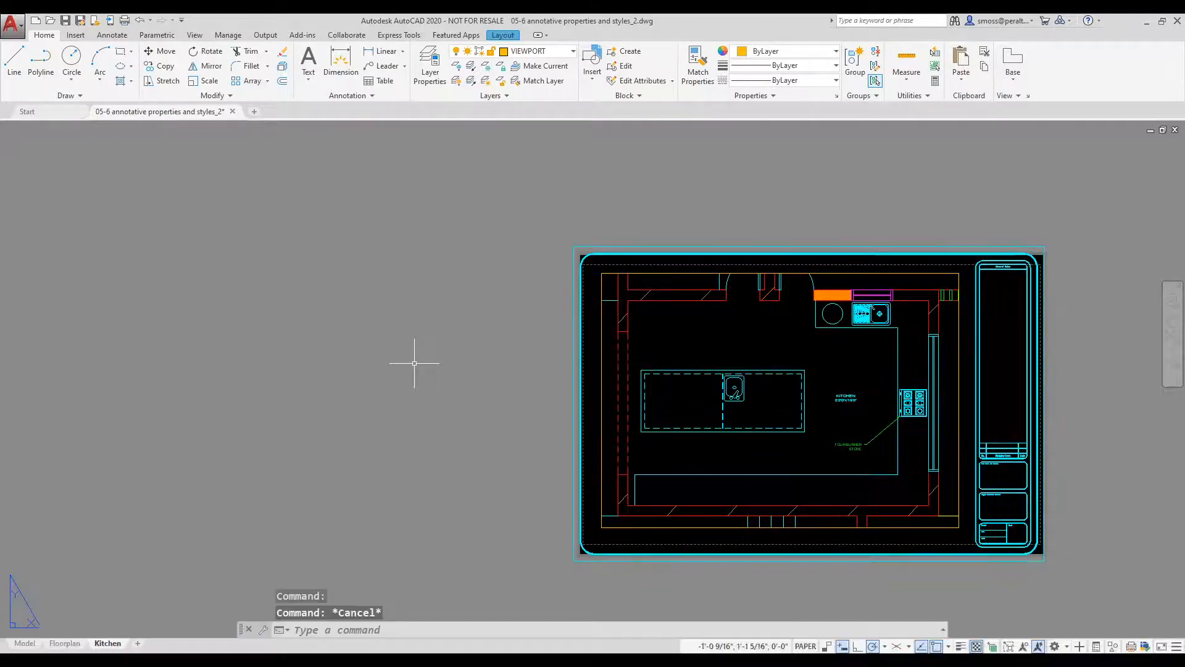
# - In model space, add a horizontal linear dimension across the kitchen's interior width, placed between the island and the upper wall
pyautogui.click(25, 643)
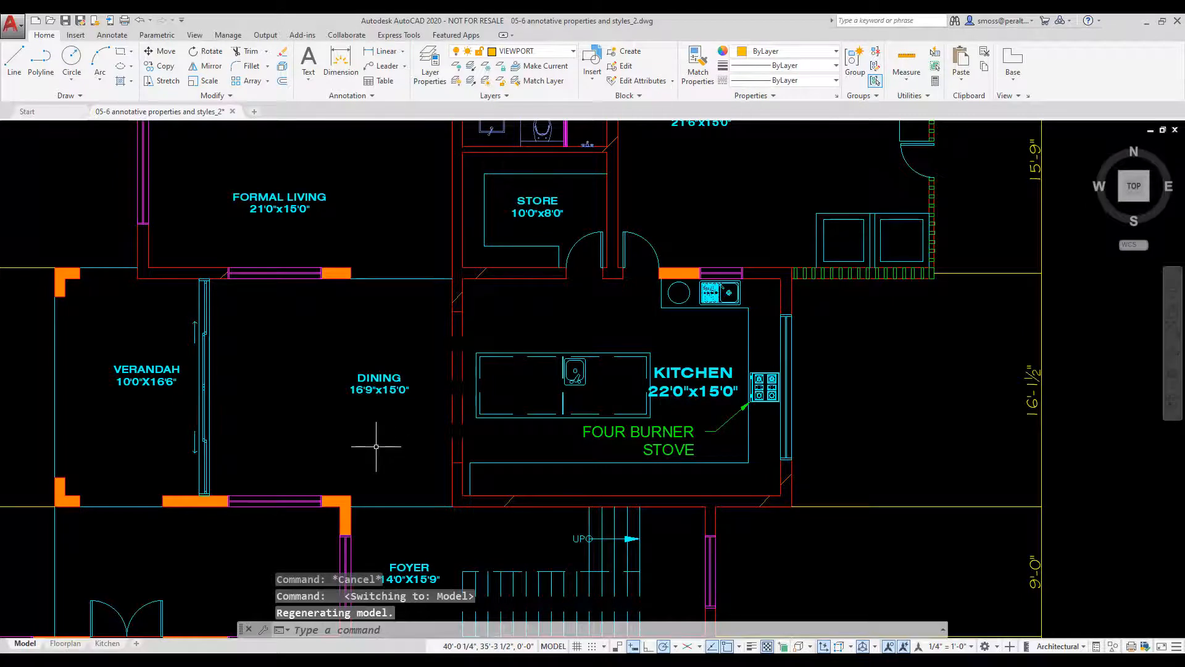
pyautogui.click(383, 50)
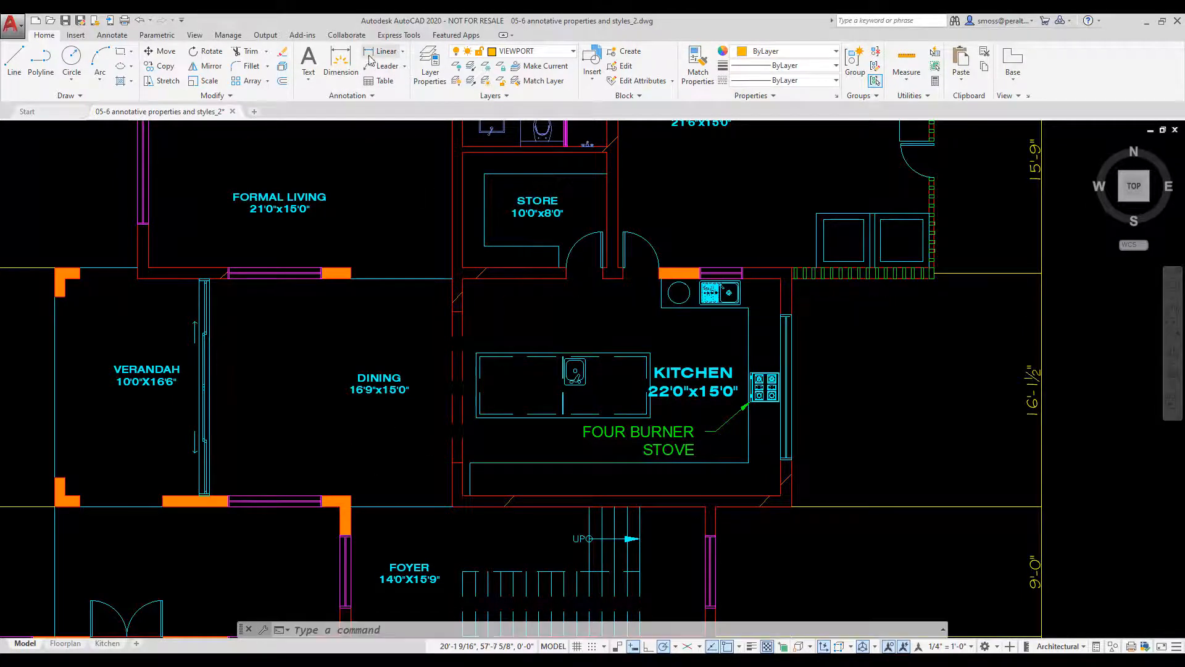
pyautogui.click(463, 312)
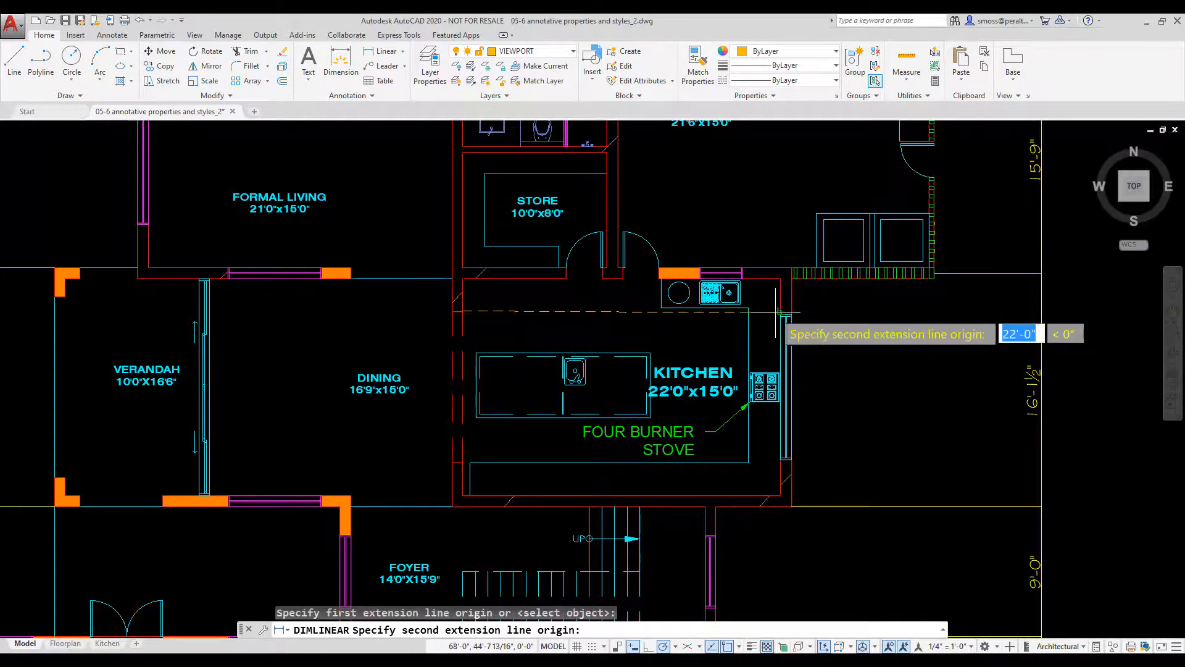
pyautogui.click(779, 312)
pyautogui.click(556, 327)
# - Add a vertical linear dimension between the kitchen's upper and lower interior wall faces, with its dimension line over the island
pyautogui.rightClick(580, 302)
pyautogui.click(593, 307)
pyautogui.click(577, 296)
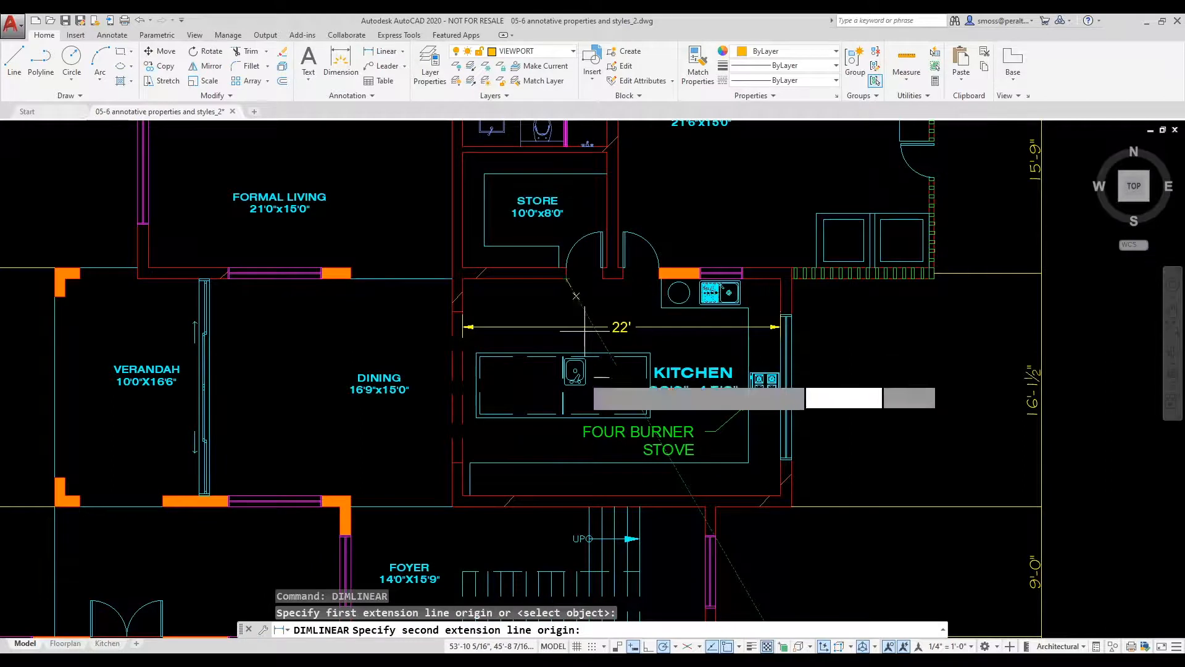
pyautogui.click(570, 495)
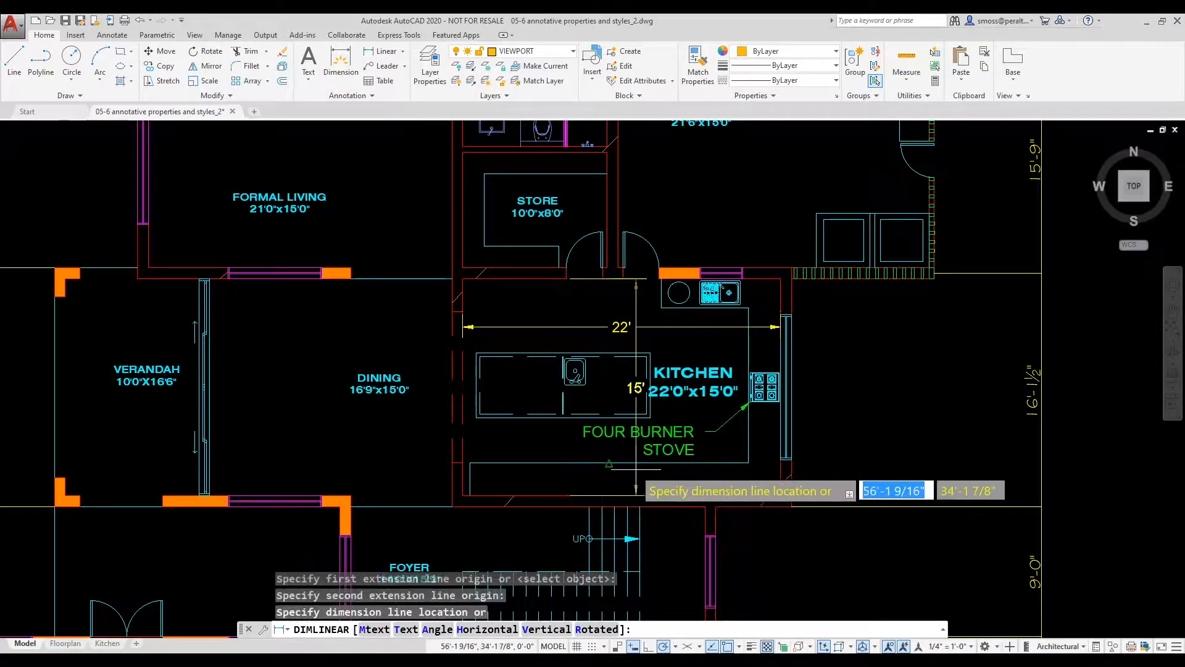
pyautogui.click(566, 450)
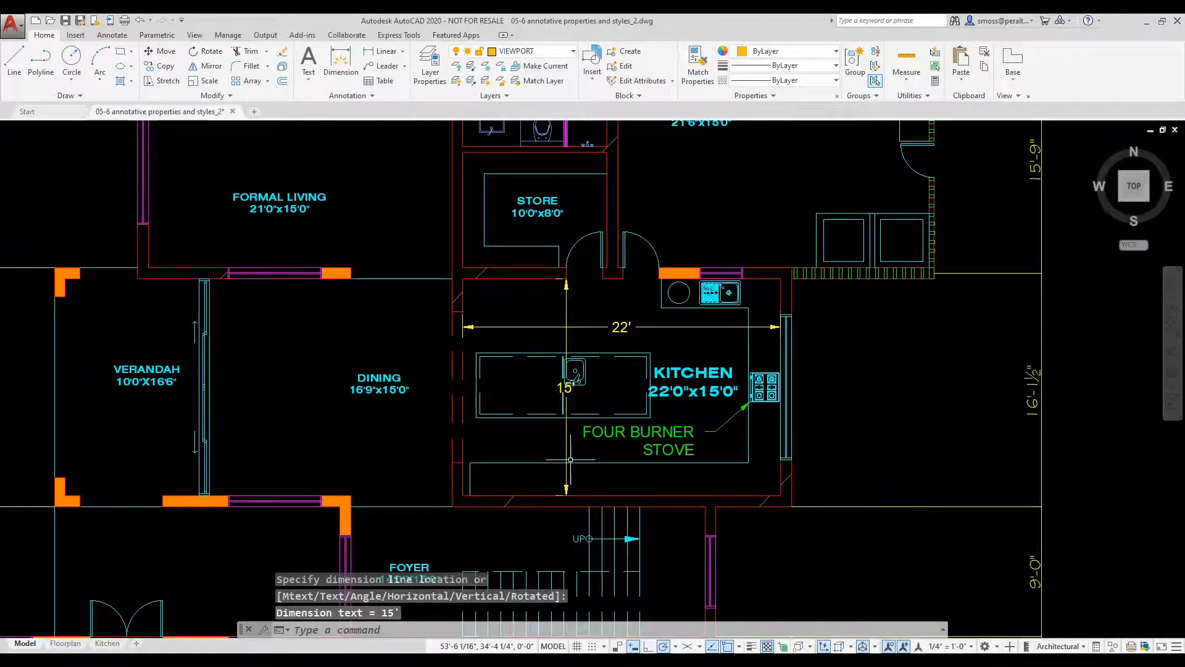
# - Shift the vertical kitchen dimension's line toward the dining side, clear of the island's sink
pyautogui.click(566, 383)
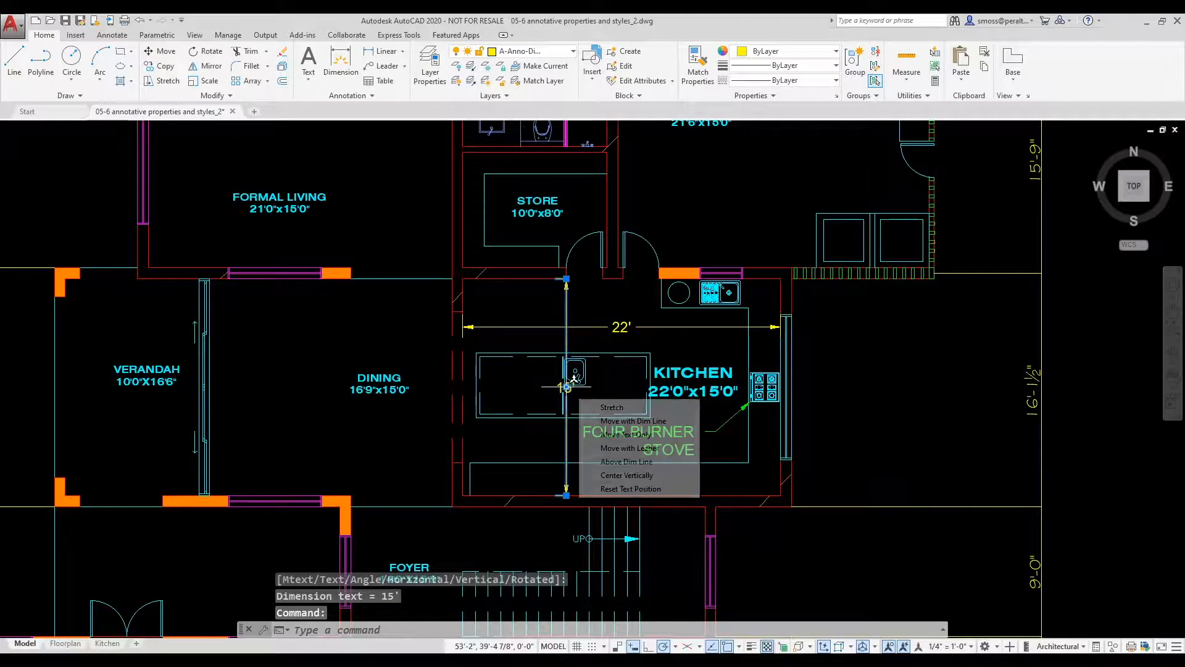
pyautogui.click(566, 495)
pyautogui.click(523, 494)
pyautogui.press('Escape')
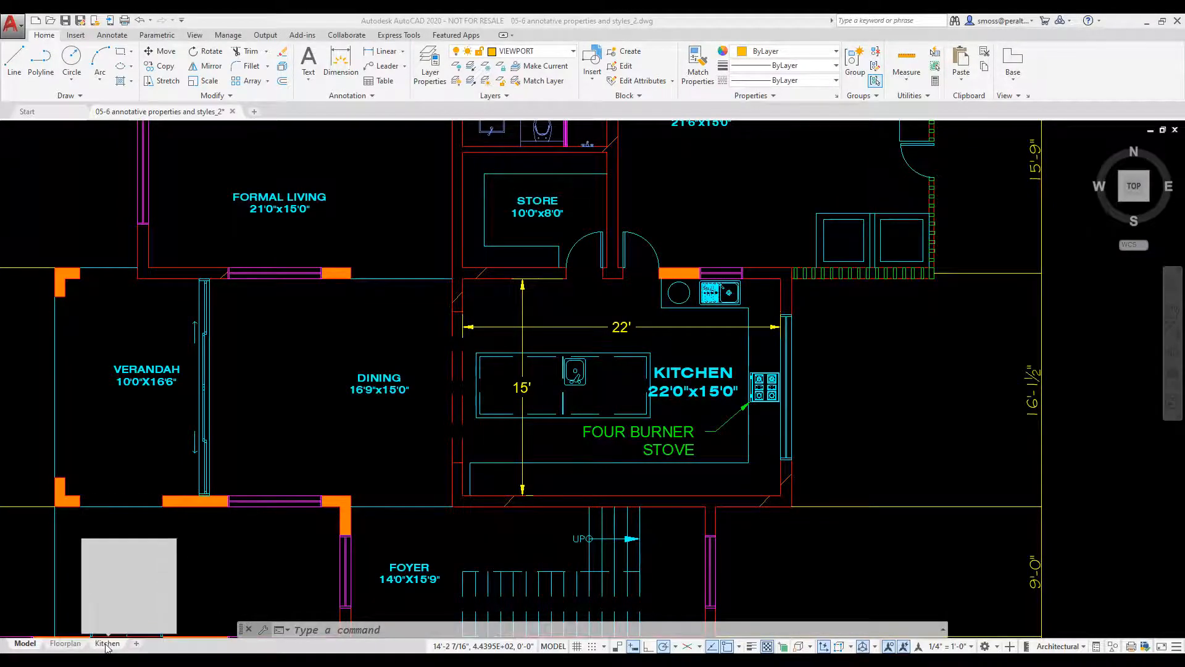
# - Check whether the two new dimensions appear on the Kitchen layout, then return to model space and inspect them
pyautogui.click(108, 643)
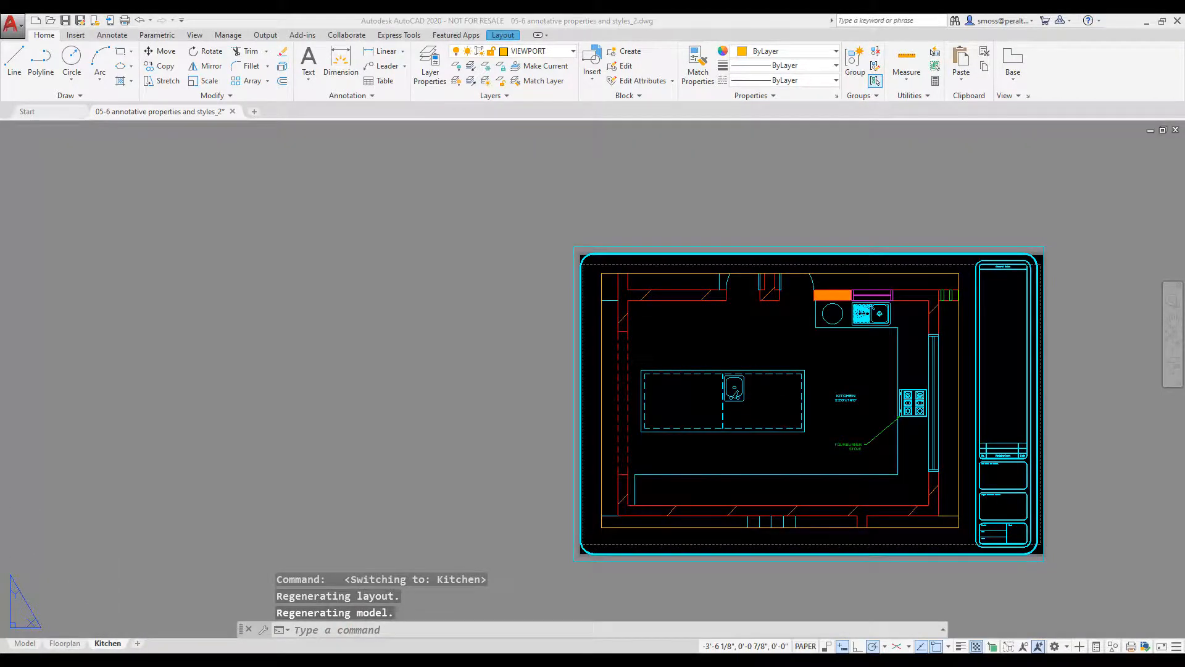
pyautogui.click(21, 644)
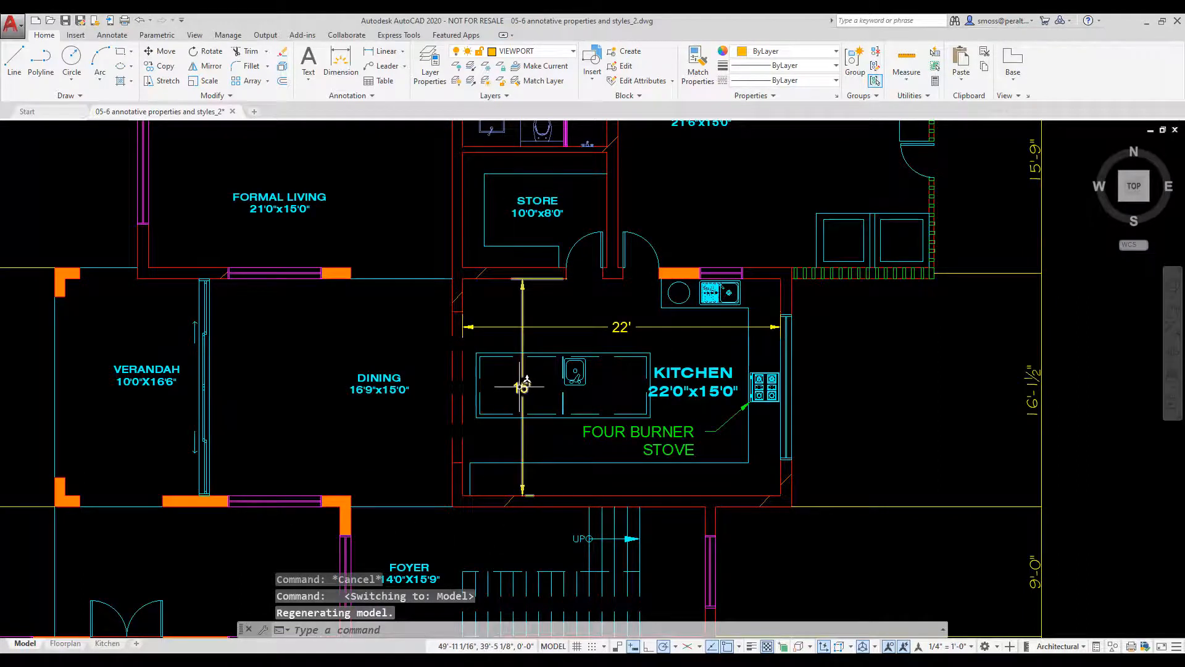
pyautogui.moveTo(525, 383)
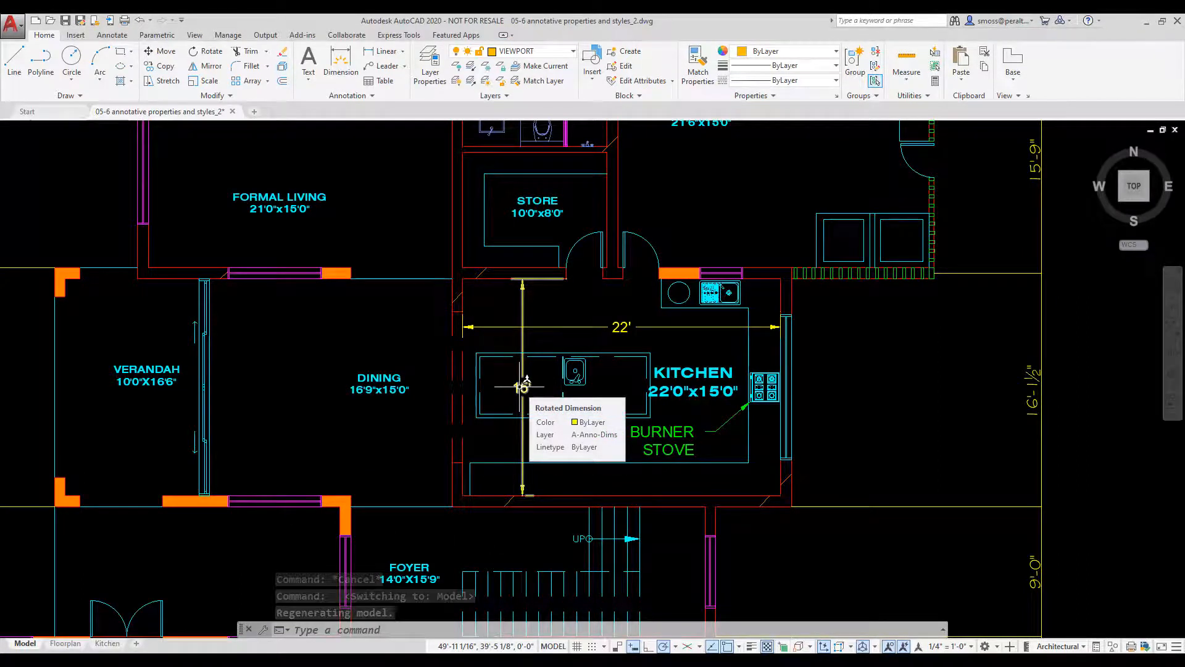
pyautogui.moveTo(599, 327)
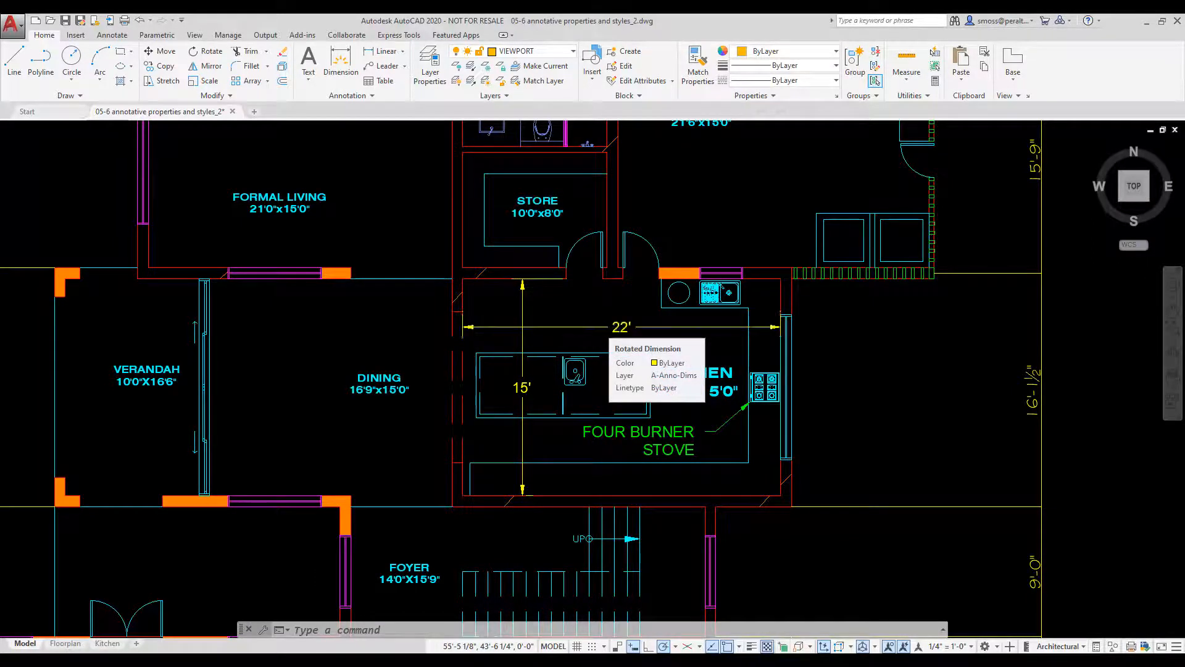
# - Add the annotative scale 1" = 1'-0" to both the horizontal and vertical kitchen dimensions
pyautogui.click(599, 327)
pyautogui.click(523, 307)
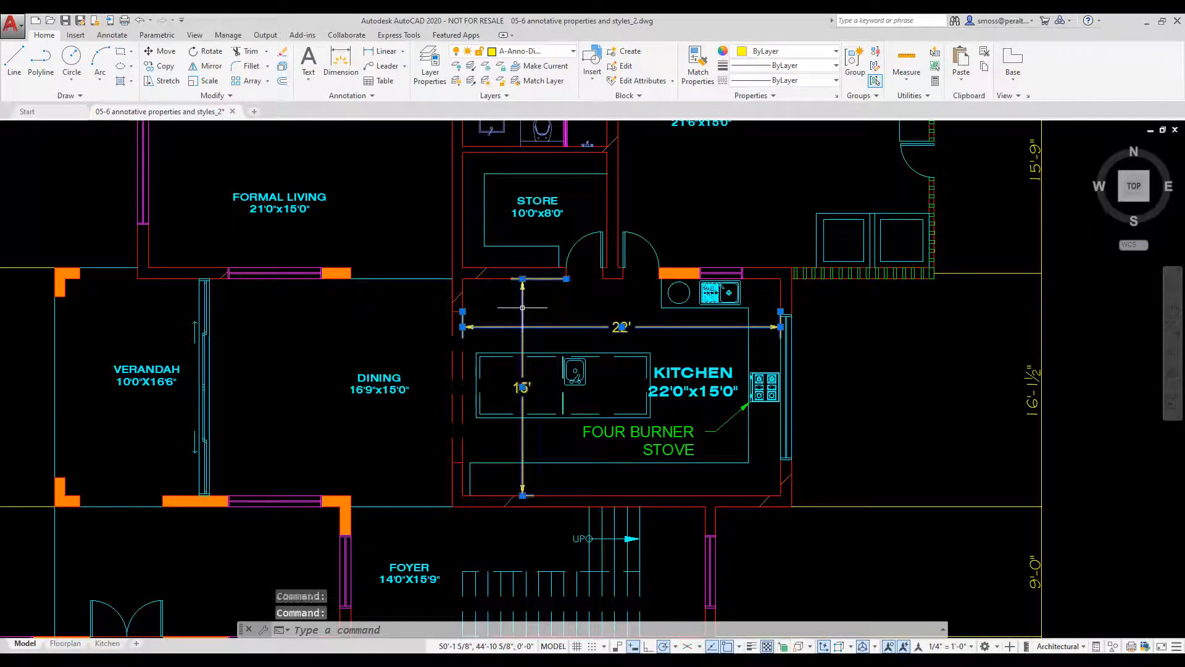
pyautogui.rightClick(522, 308)
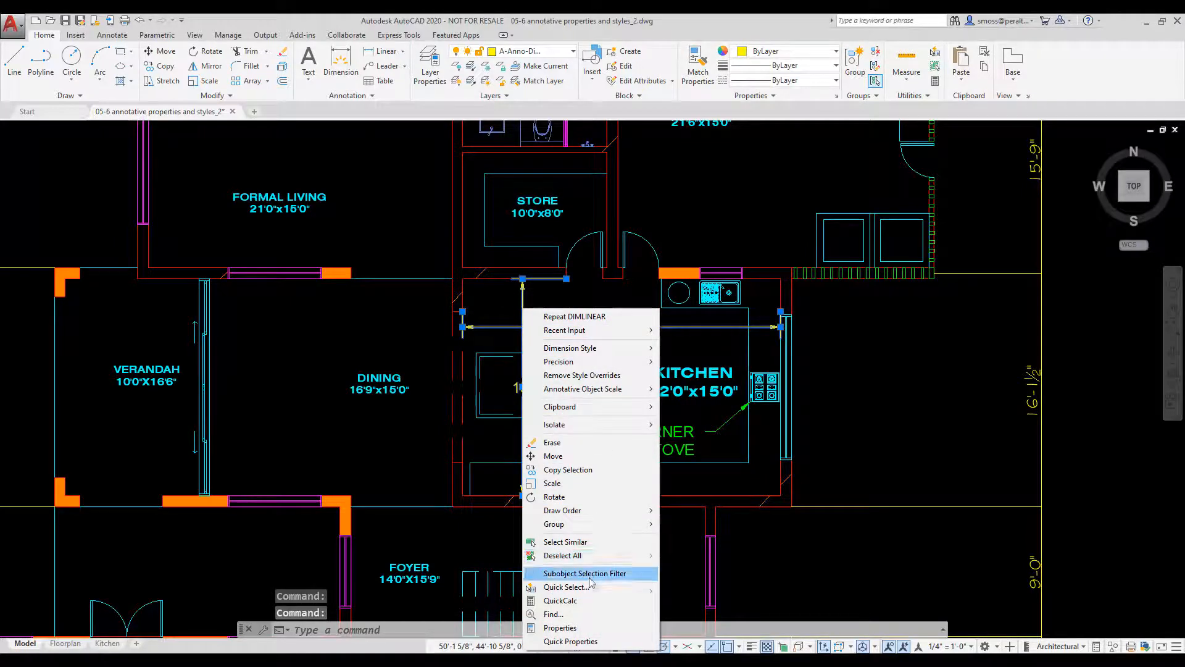
pyautogui.click(560, 627)
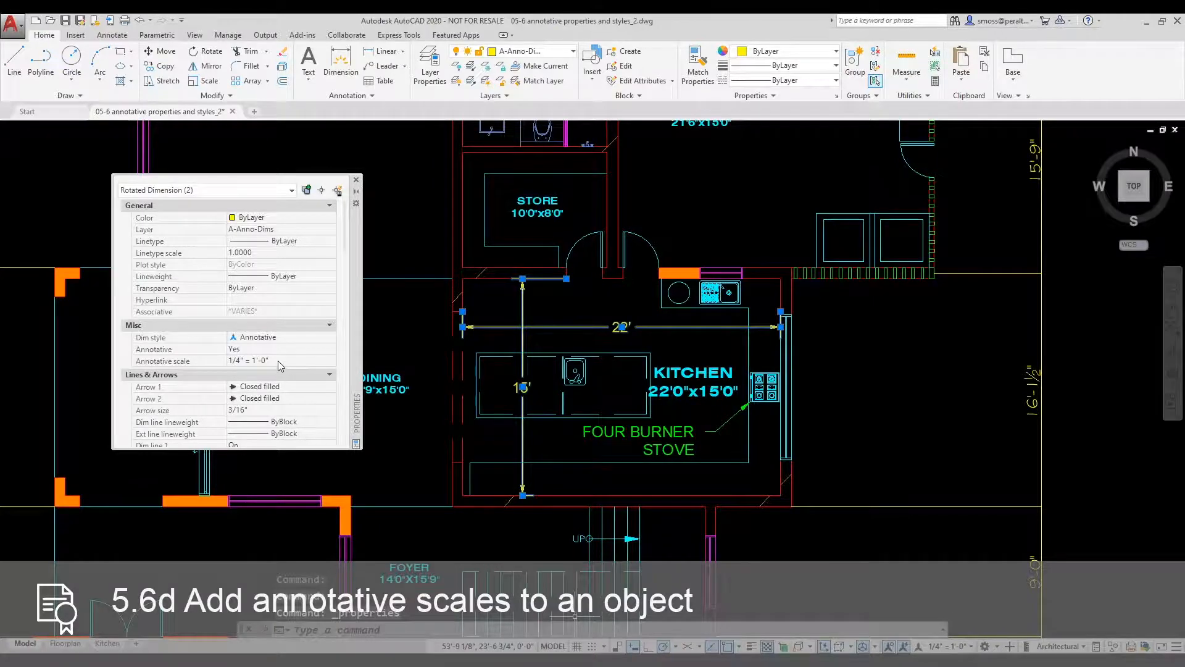
pyautogui.click(289, 363)
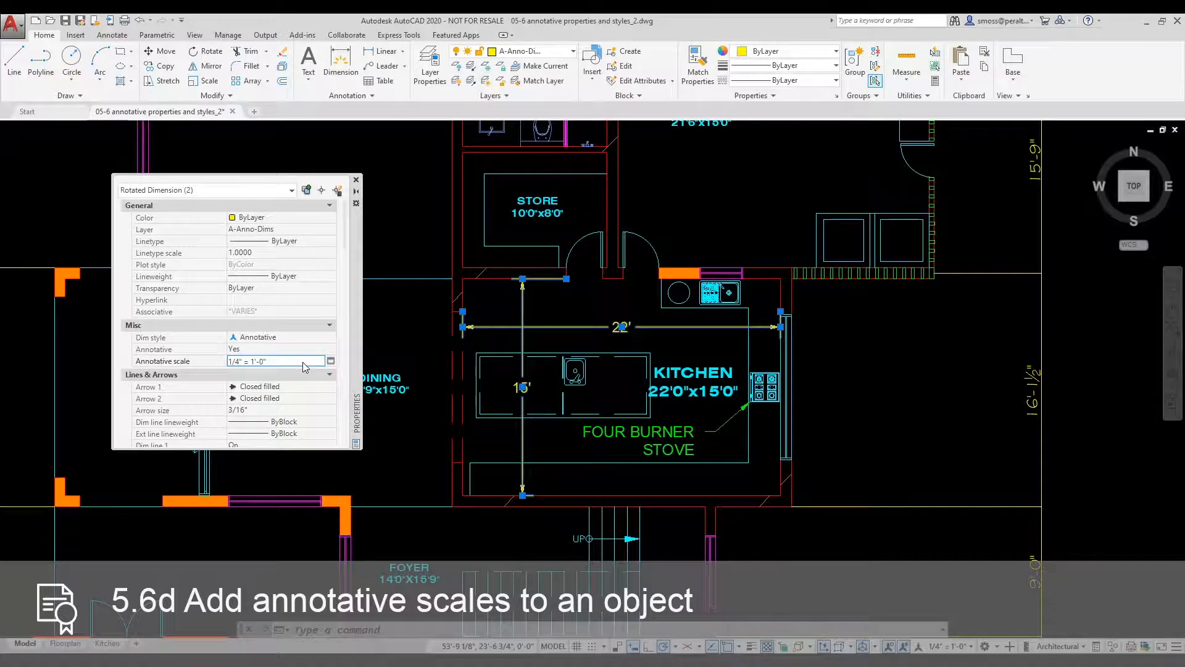
pyautogui.click(331, 363)
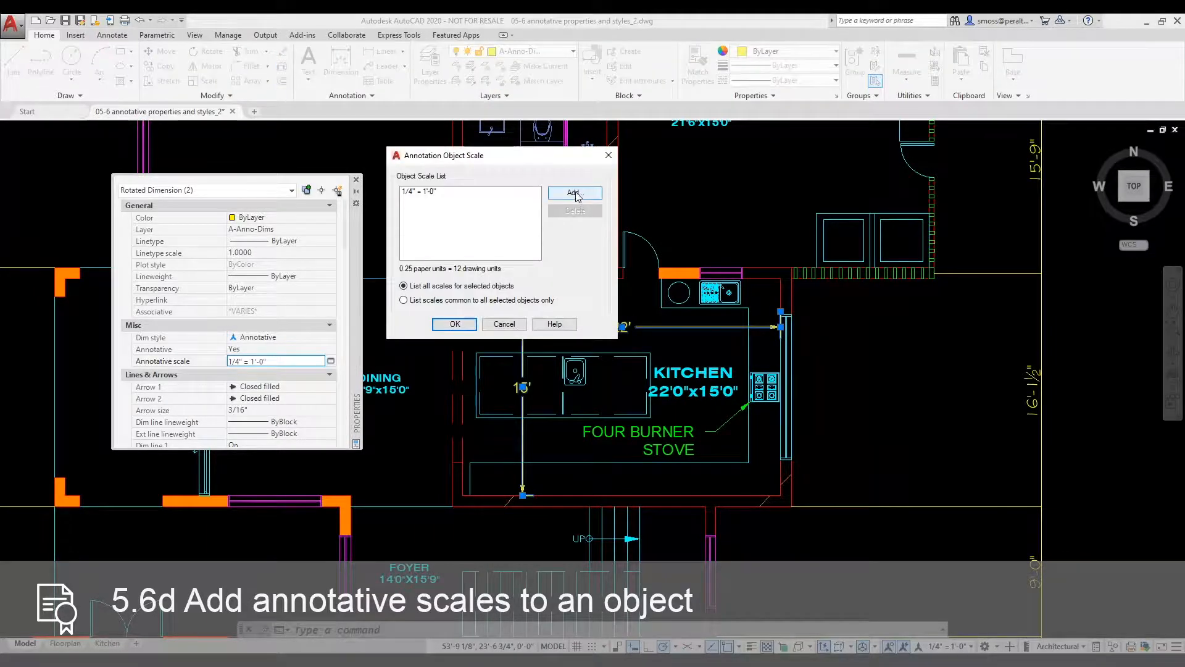
pyautogui.click(574, 193)
pyautogui.moveTo(775, 285); pyautogui.dragTo(775, 334)
pyautogui.click(649, 331)
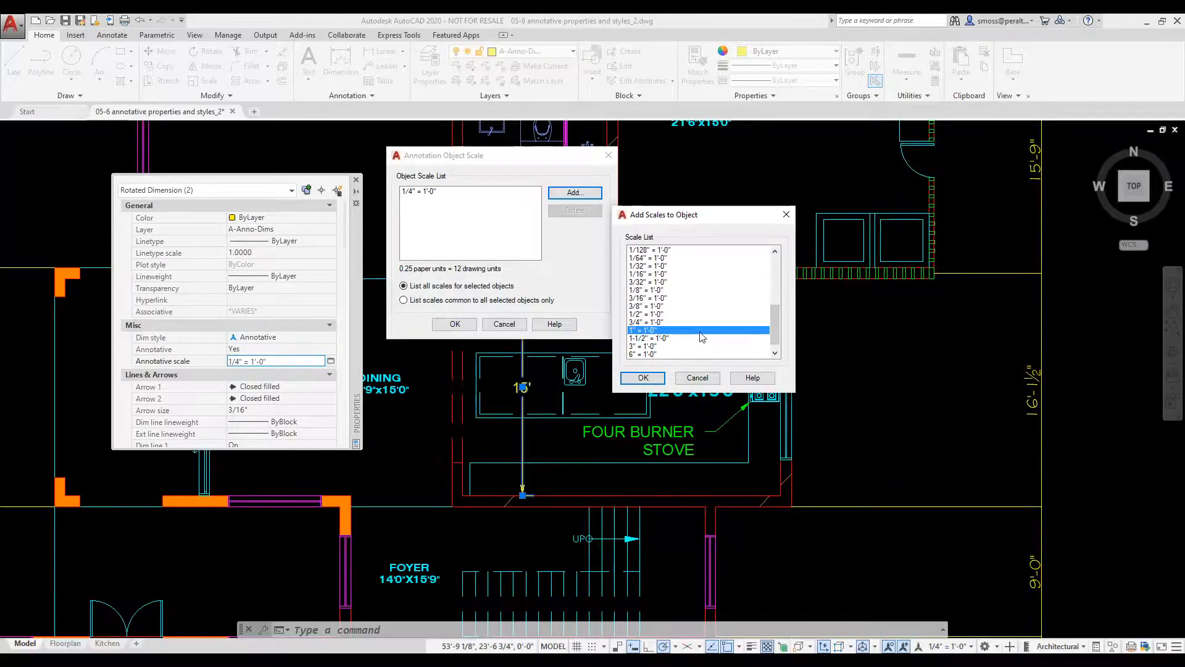
pyautogui.click(643, 377)
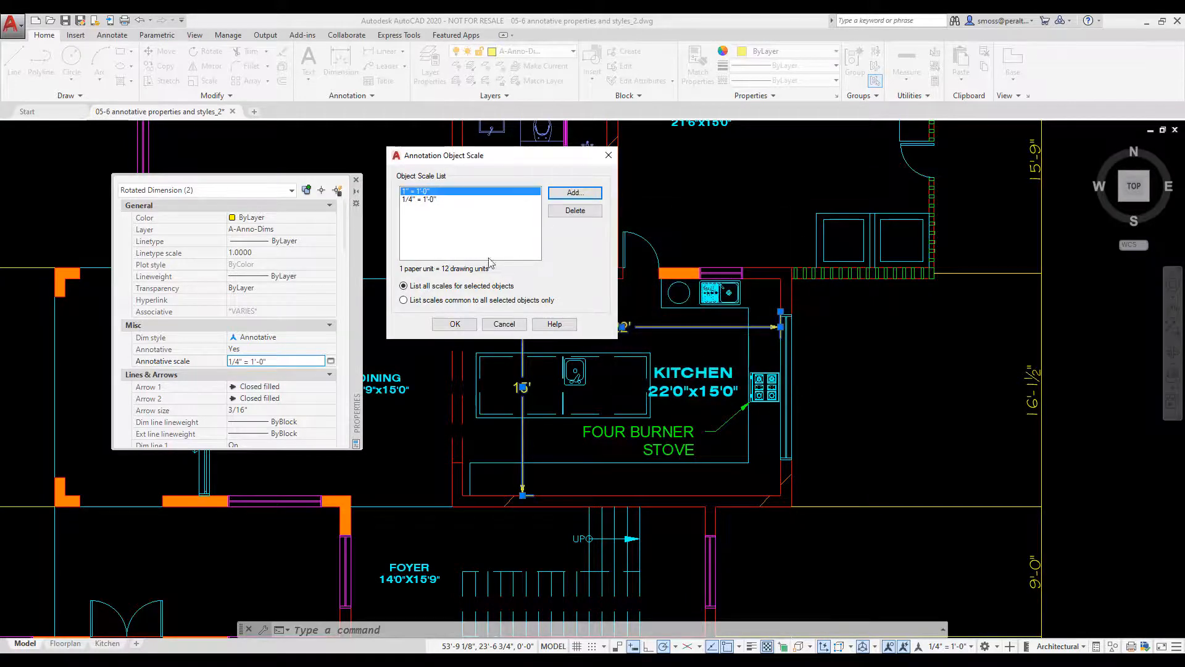
pyautogui.click(453, 324)
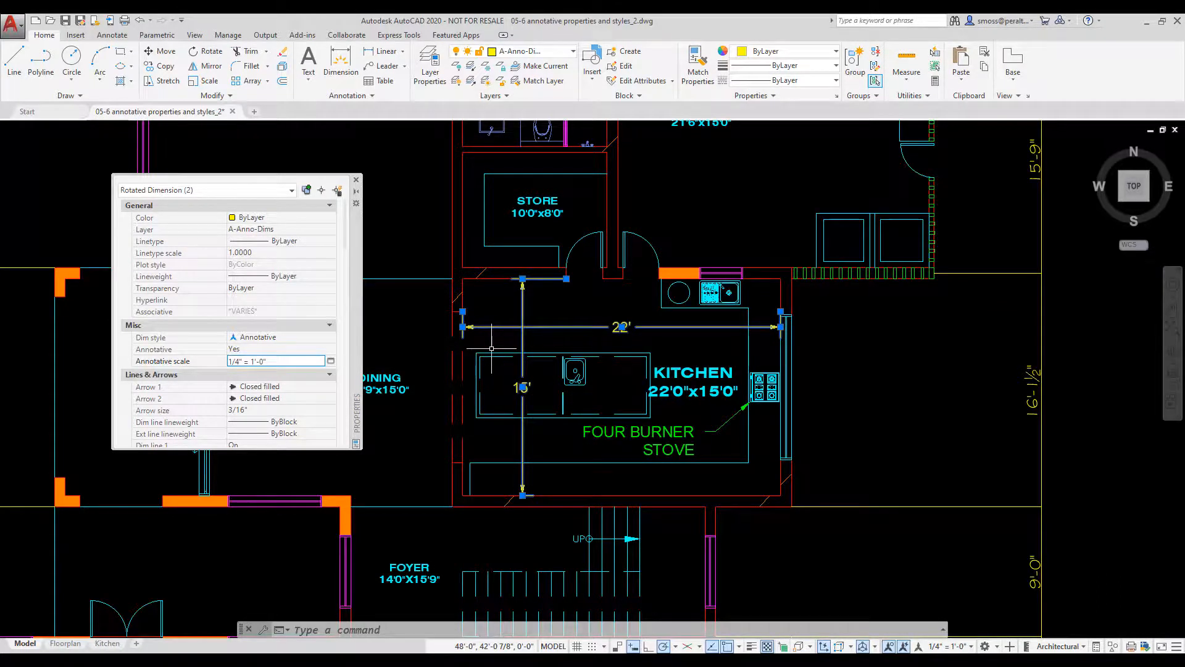
# - Clear the dimension selection and switch to the Kitchen layout to check the two dimensions in its viewport
pyautogui.press('Escape')
pyautogui.press('Escape')
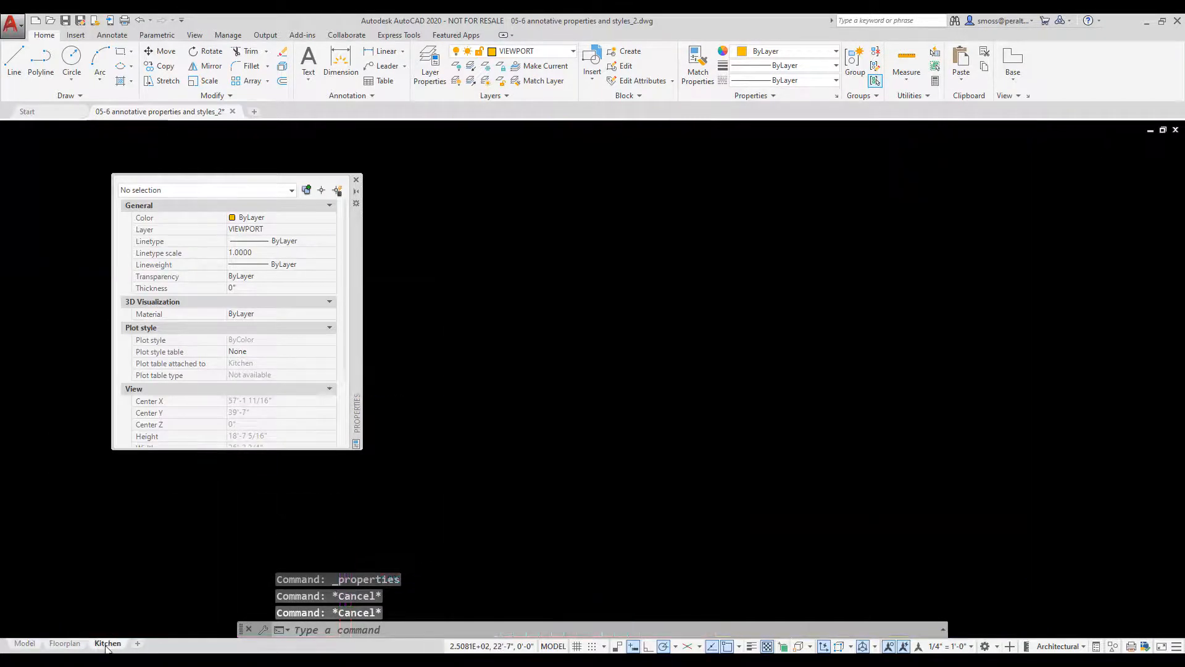
pyautogui.click(107, 643)
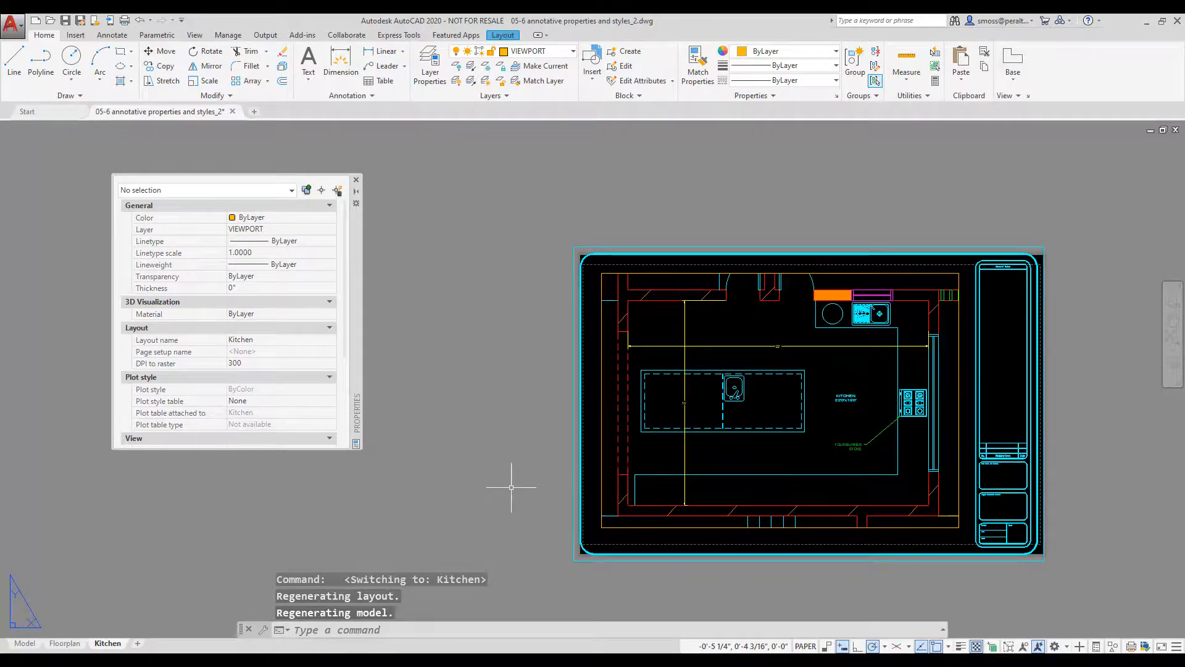